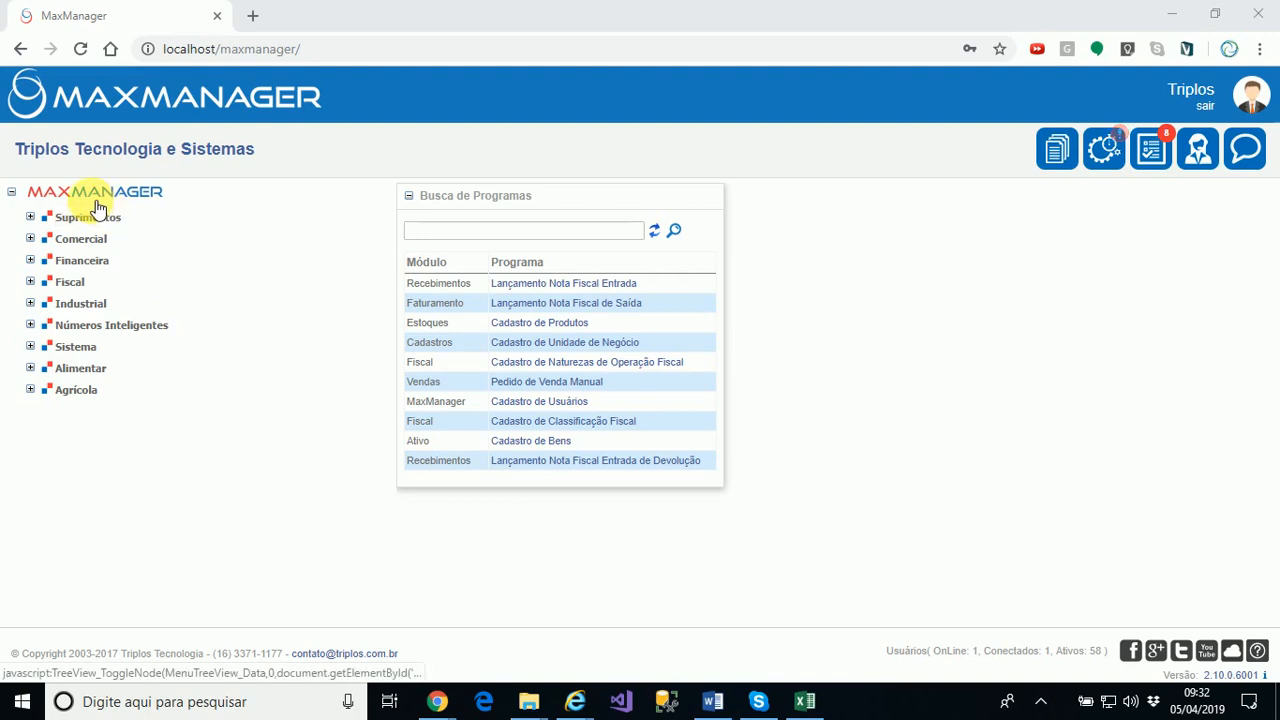
# Expand Sistema > Cadastros Gerais > Básicos and launch Cadastro de Unidade de Negócio
pyautogui.click(86, 350)
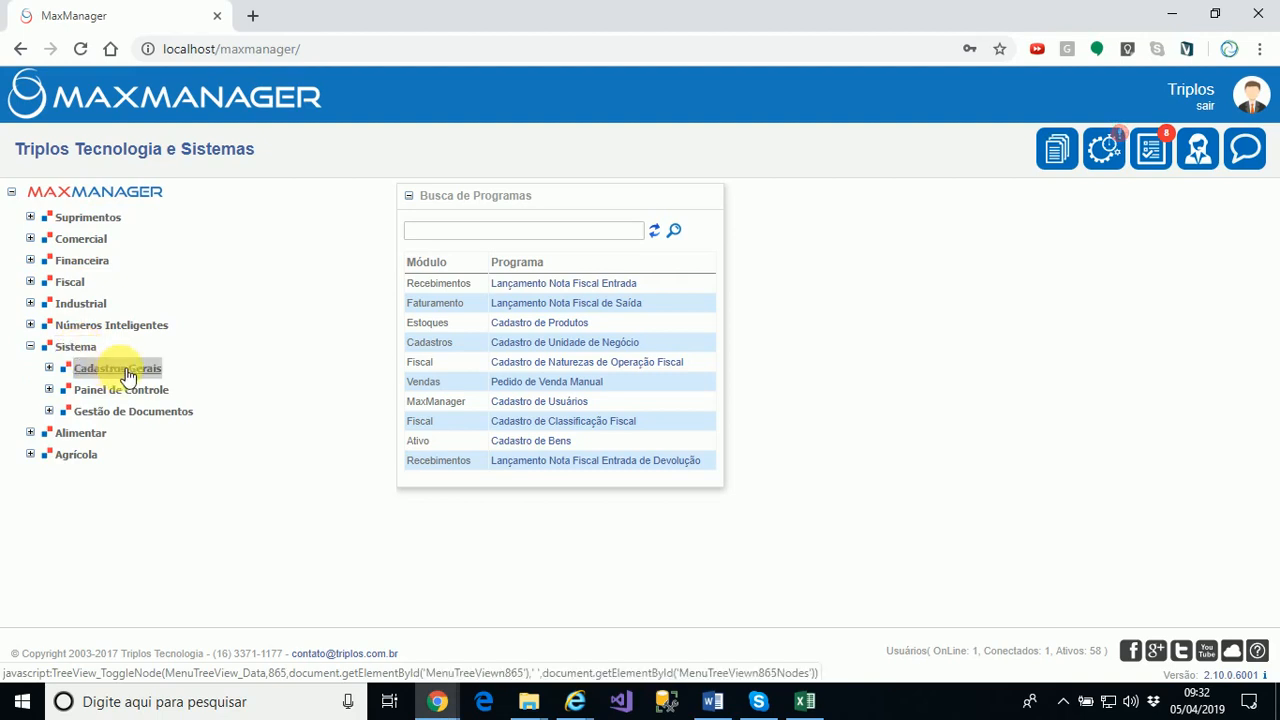
pyautogui.click(125, 372)
pyautogui.click(111, 390)
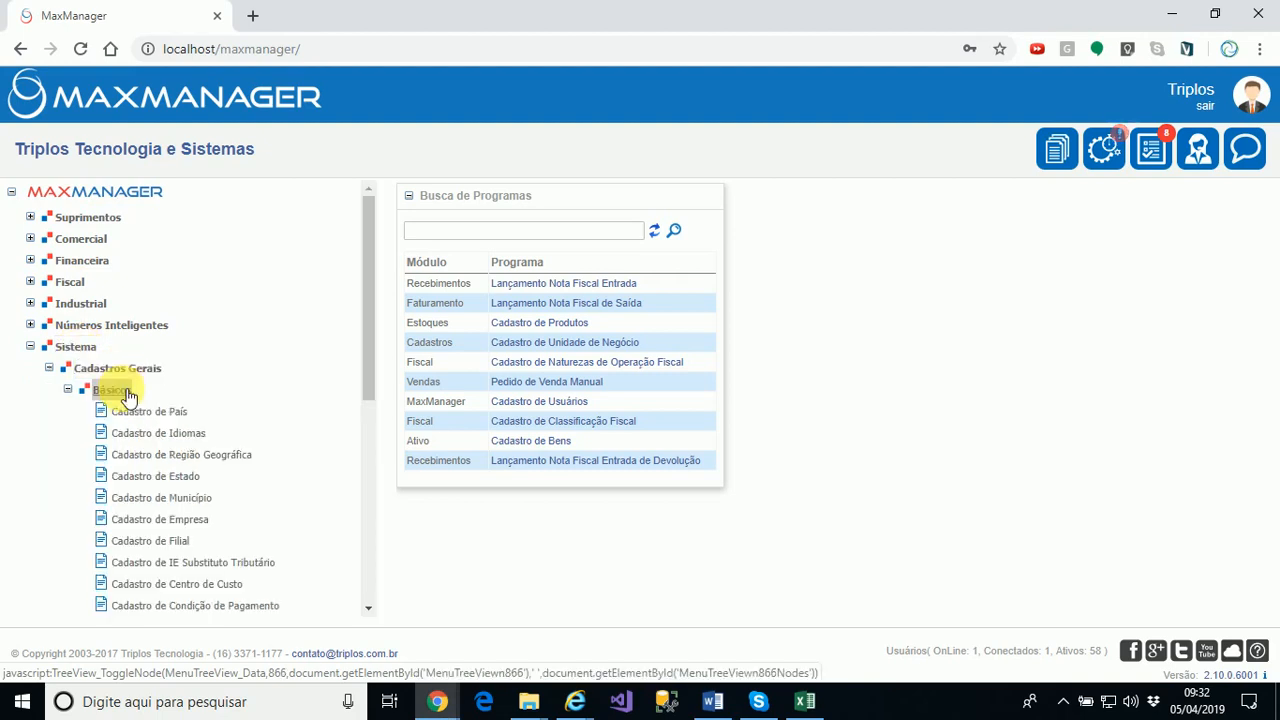
pyautogui.scroll(-4, 205, 450)
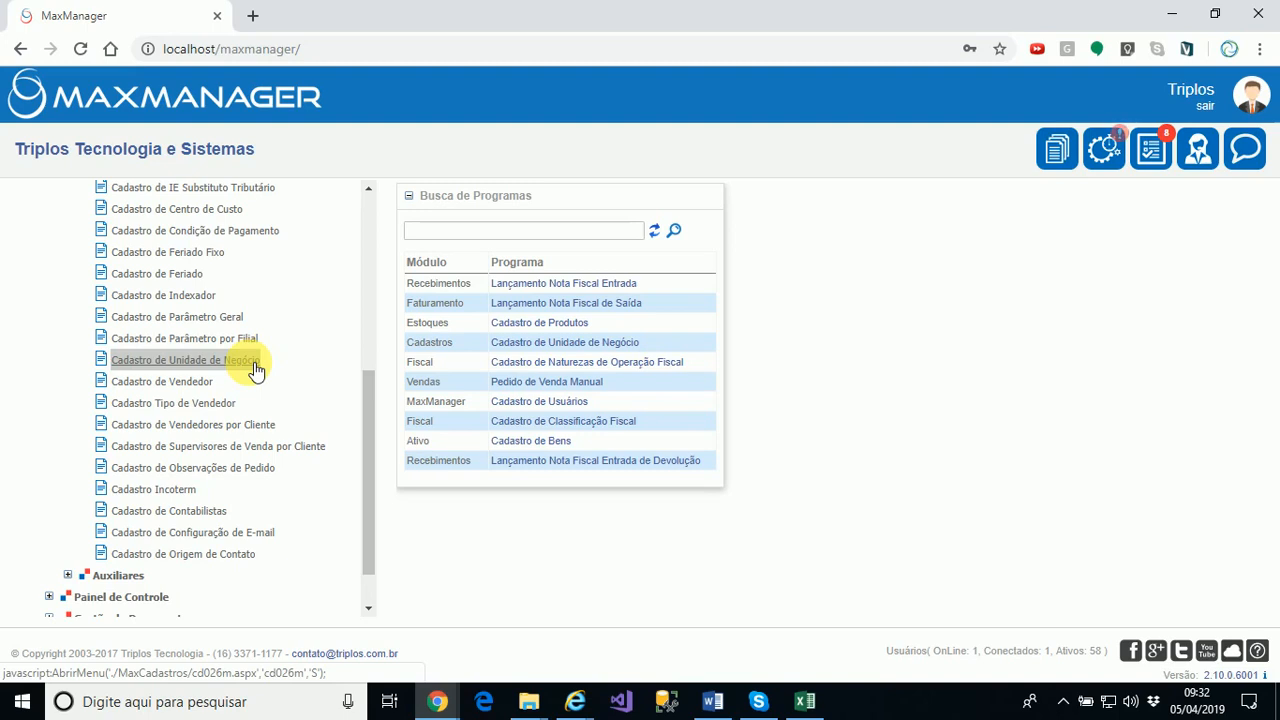
pyautogui.click(198, 369)
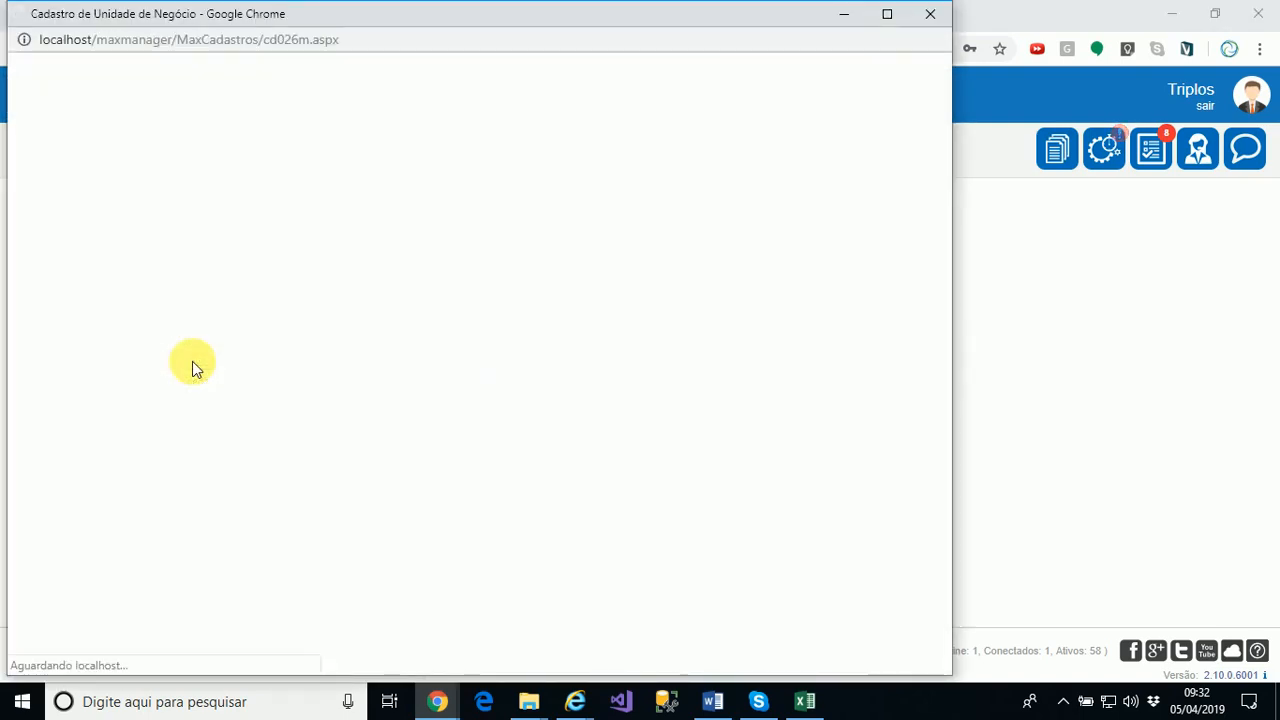
# Maximize the form and enter Razão Social 'SAGA INFORMATICA LTDA'
pyautogui.click(888, 13)
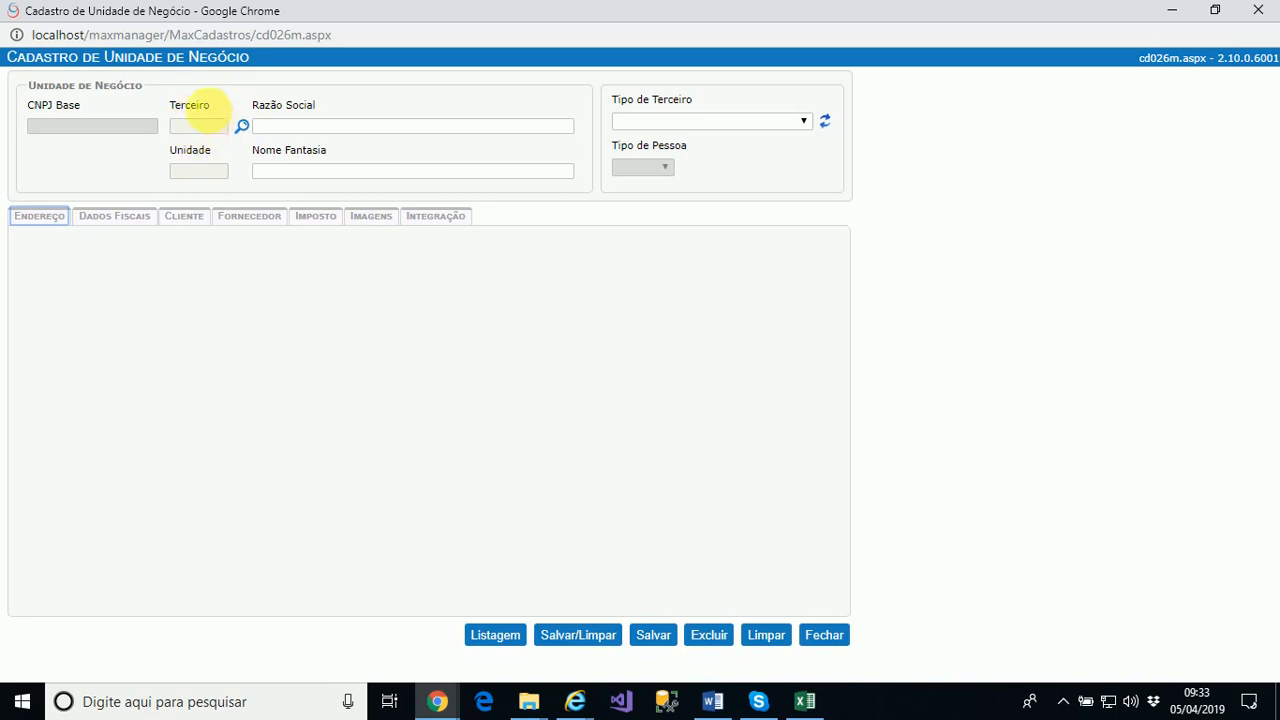
pyautogui.click(272, 128)
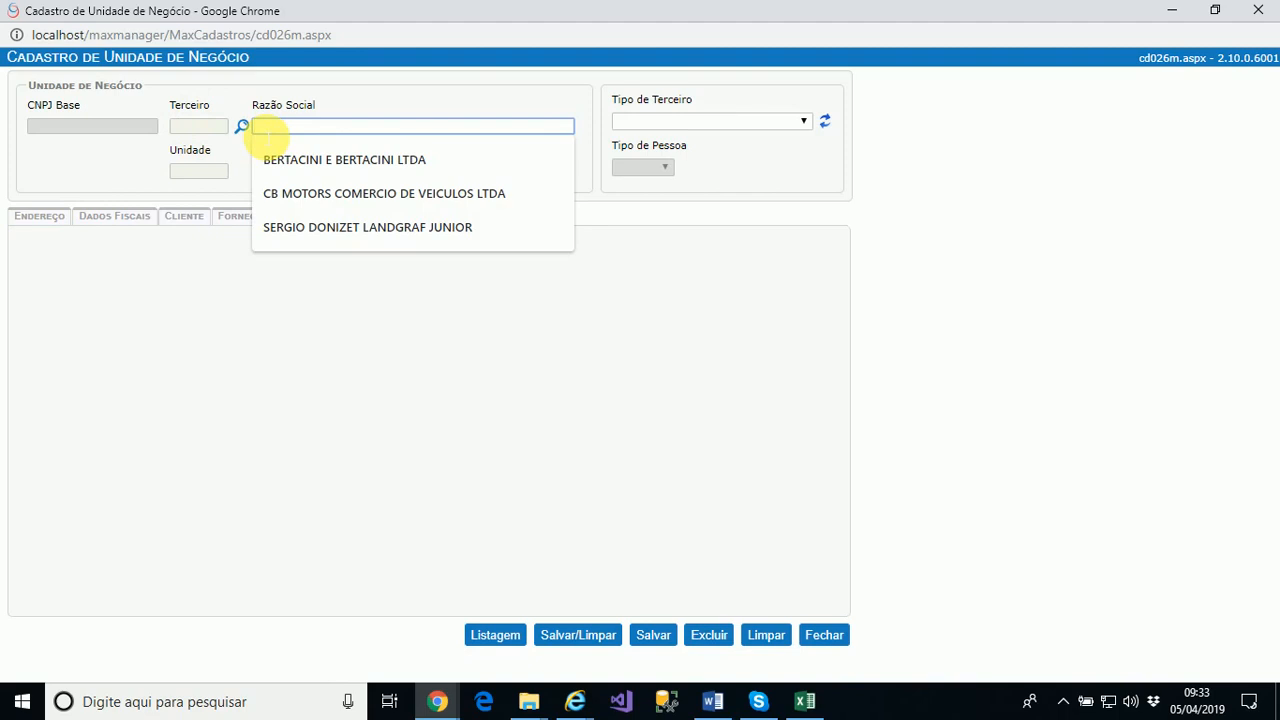
pyautogui.write('sof')
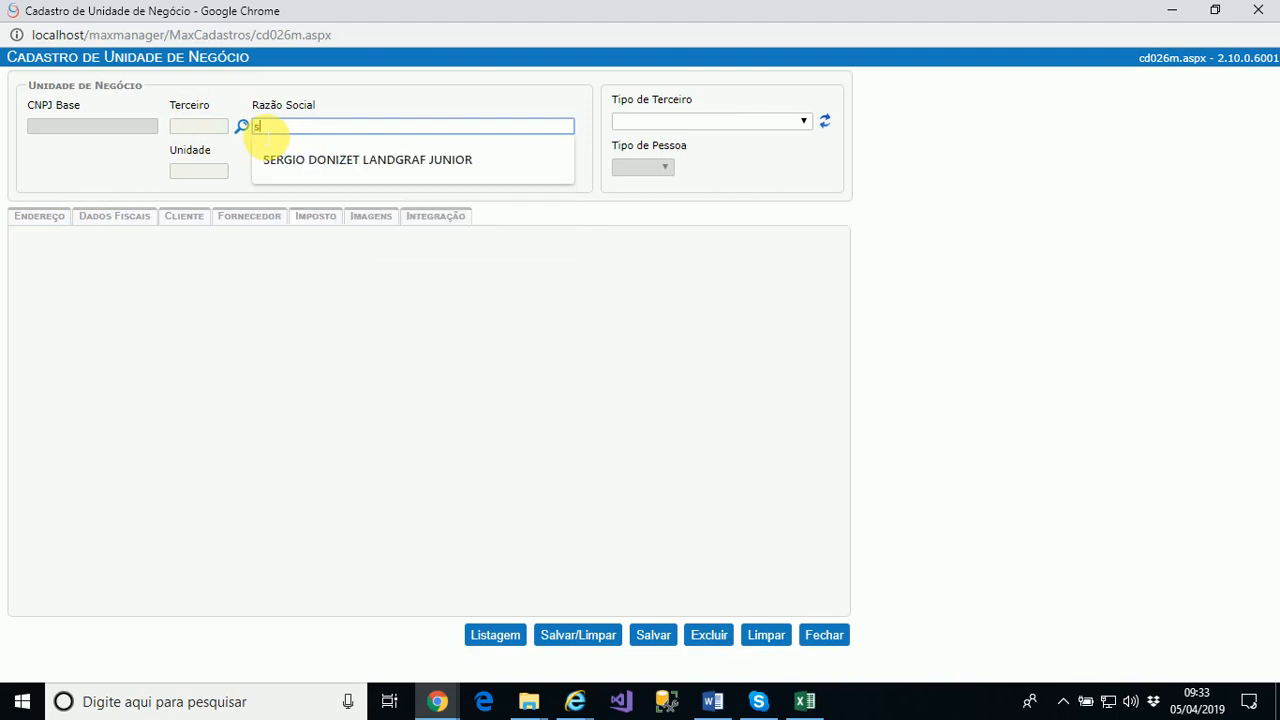
pyautogui.press('BackSpace')
pyautogui.press('BackSpace')
pyautogui.press('BackSpace')
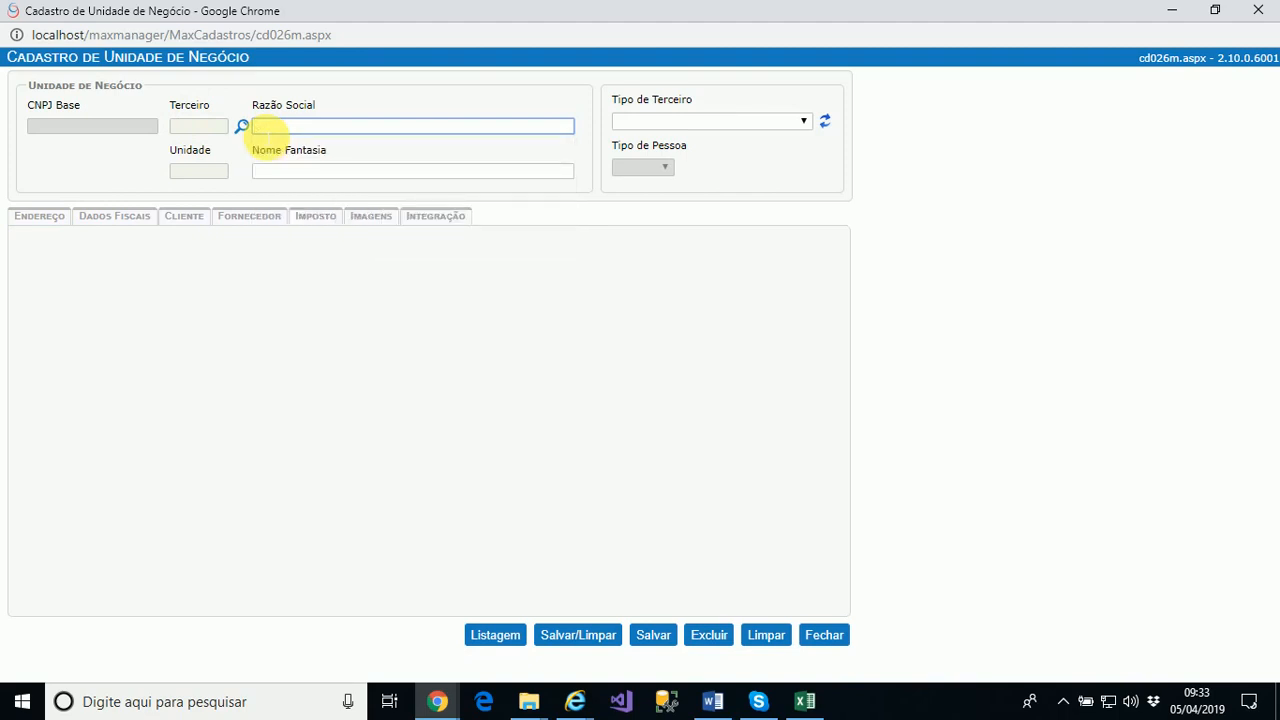
pyautogui.write('soft')
pyautogui.press('BackSpace')
pyautogui.press('BackSpace')
pyautogui.press('BackSpace')
pyautogui.write('SAGA INFORMATICA ')
pyautogui.write('TD')
pyautogui.press('BackSpace')
pyautogui.press('BackSpace')
pyautogui.write('LTDA')
pyautogui.press('Tab')
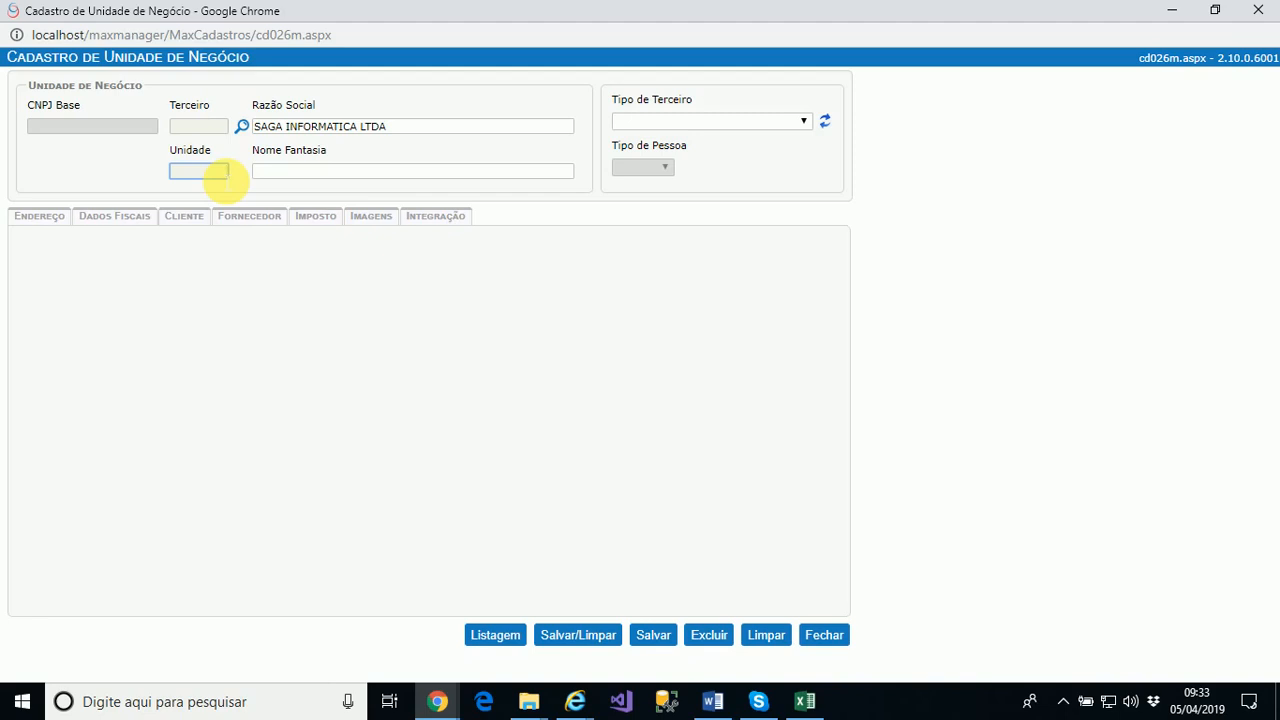
# Set Unidade to 1 and Nome Fantasia to 'SAGA'
pyautogui.write('1')
pyautogui.press('Tab')
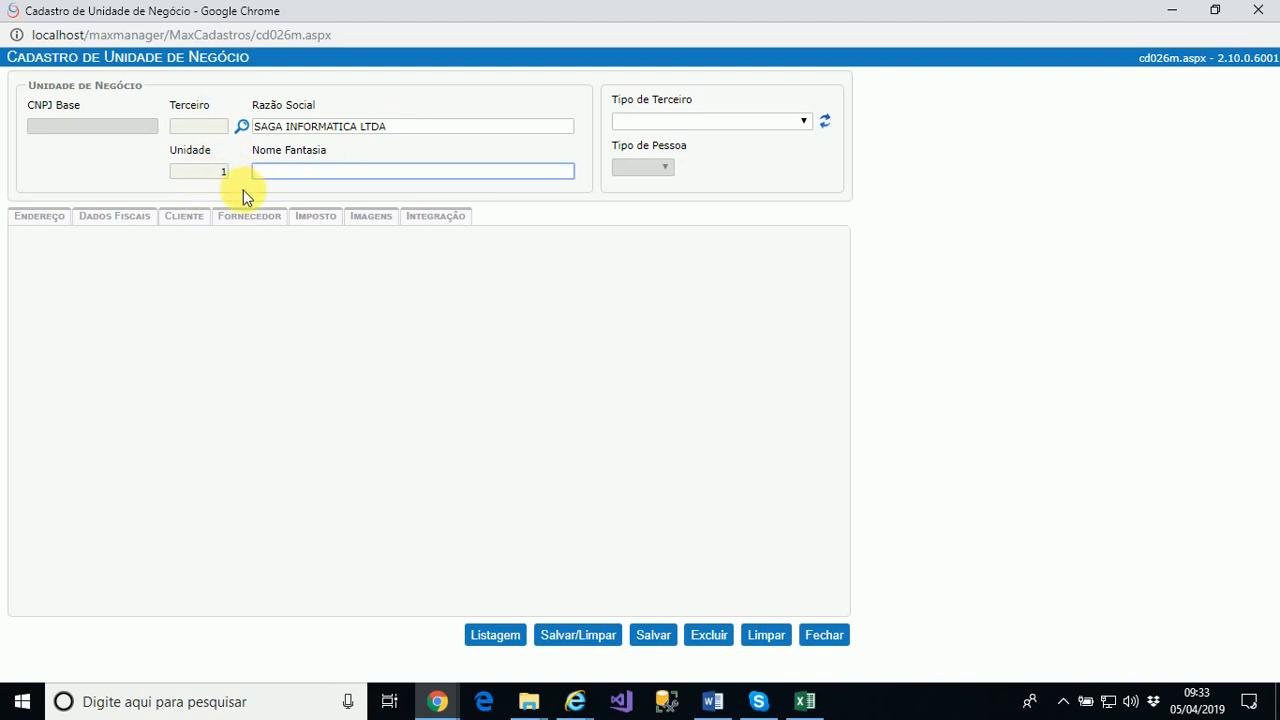
pyautogui.write('SAGA')
pyautogui.press('Tab')
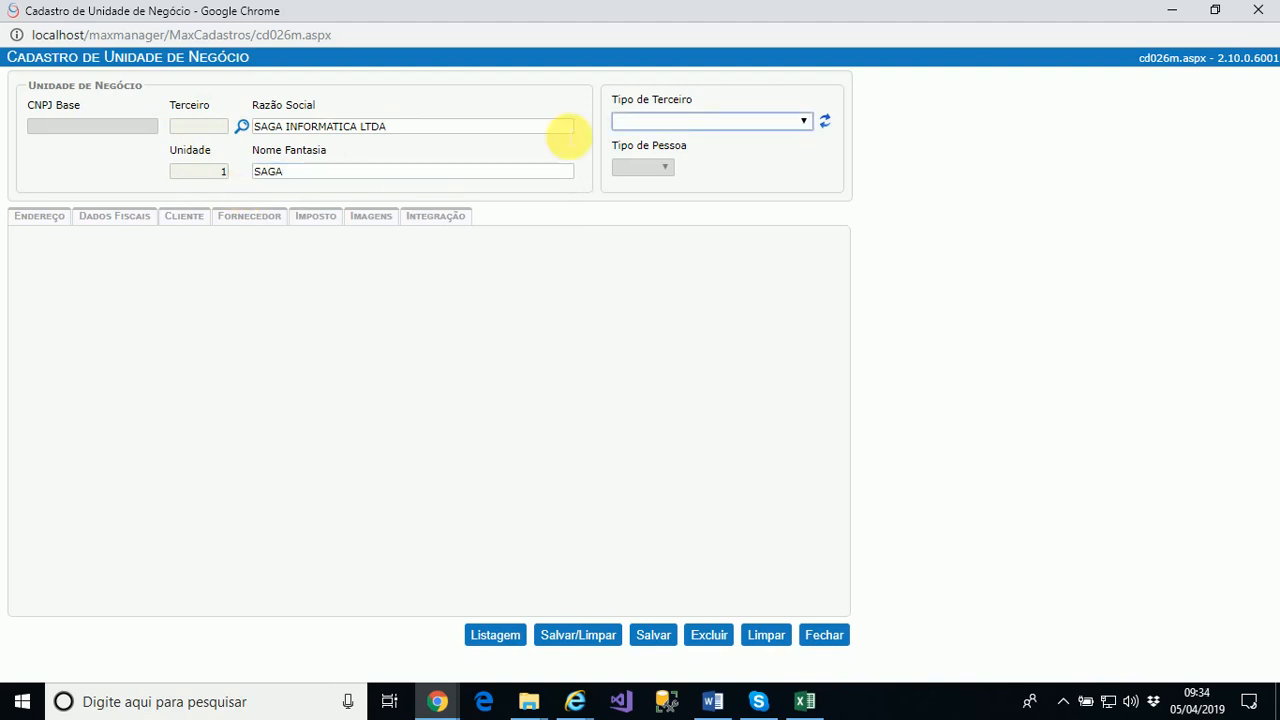
# Set Tipo de Terceiro to CLI - B2B CONSTRUÇAO and Tipo de Pessoa to Jurídica
pyautogui.click(726, 122)
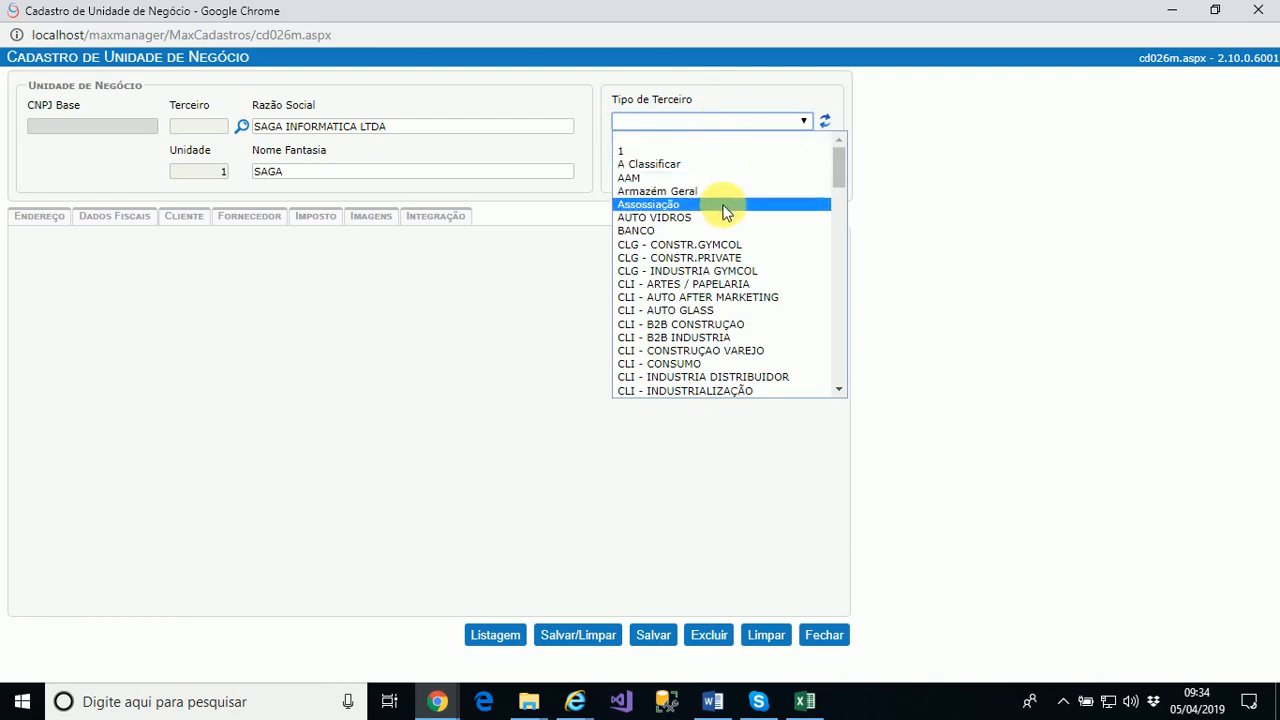
pyautogui.click(714, 325)
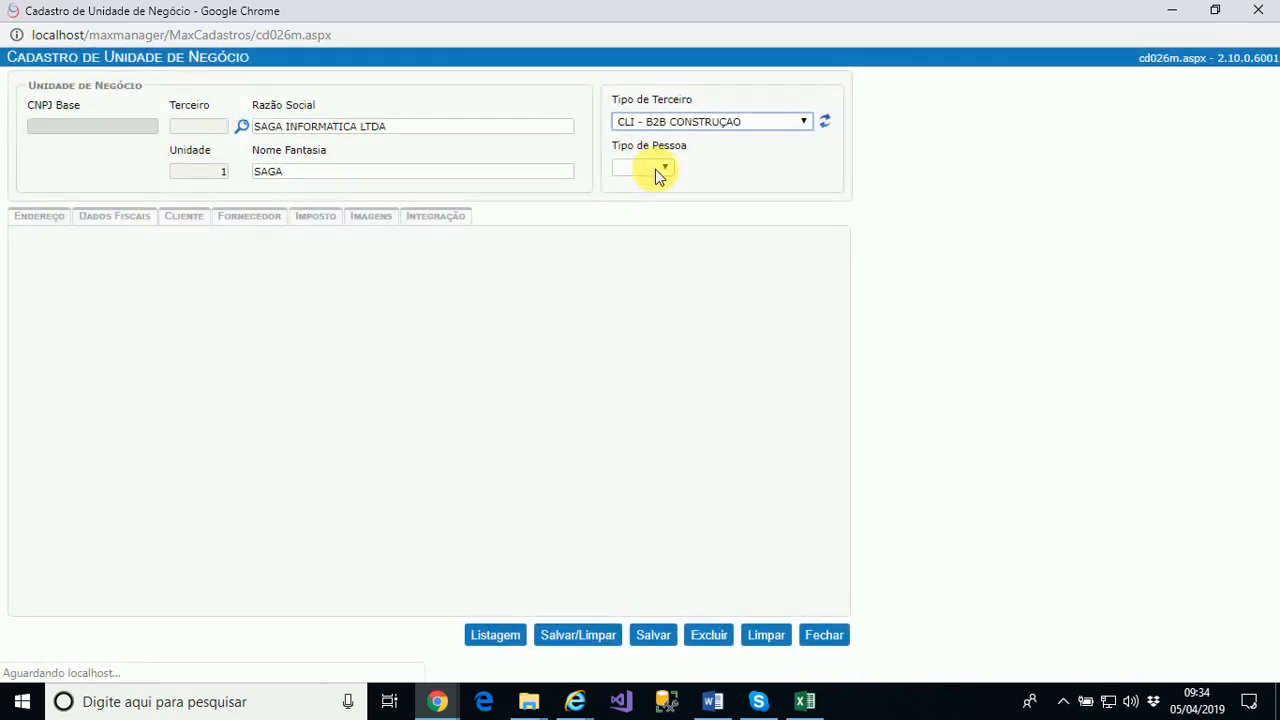
pyautogui.click(667, 168)
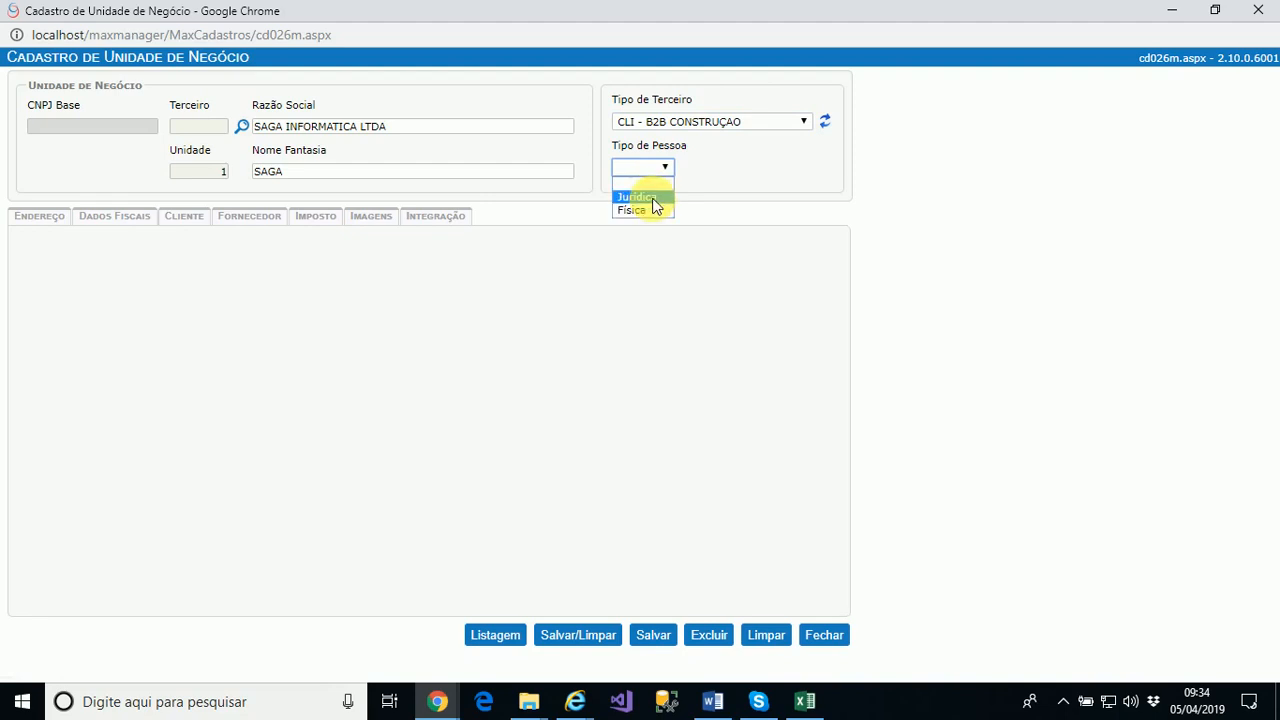
pyautogui.click(652, 199)
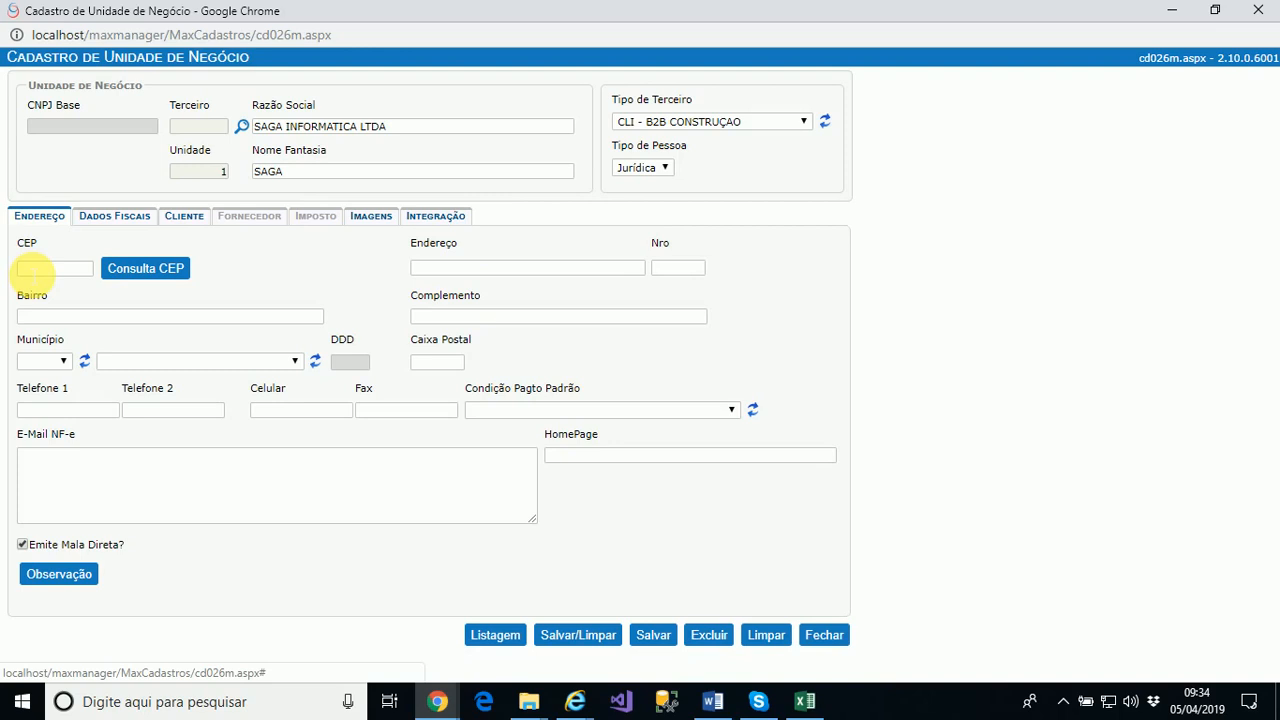
pyautogui.click(33, 271)
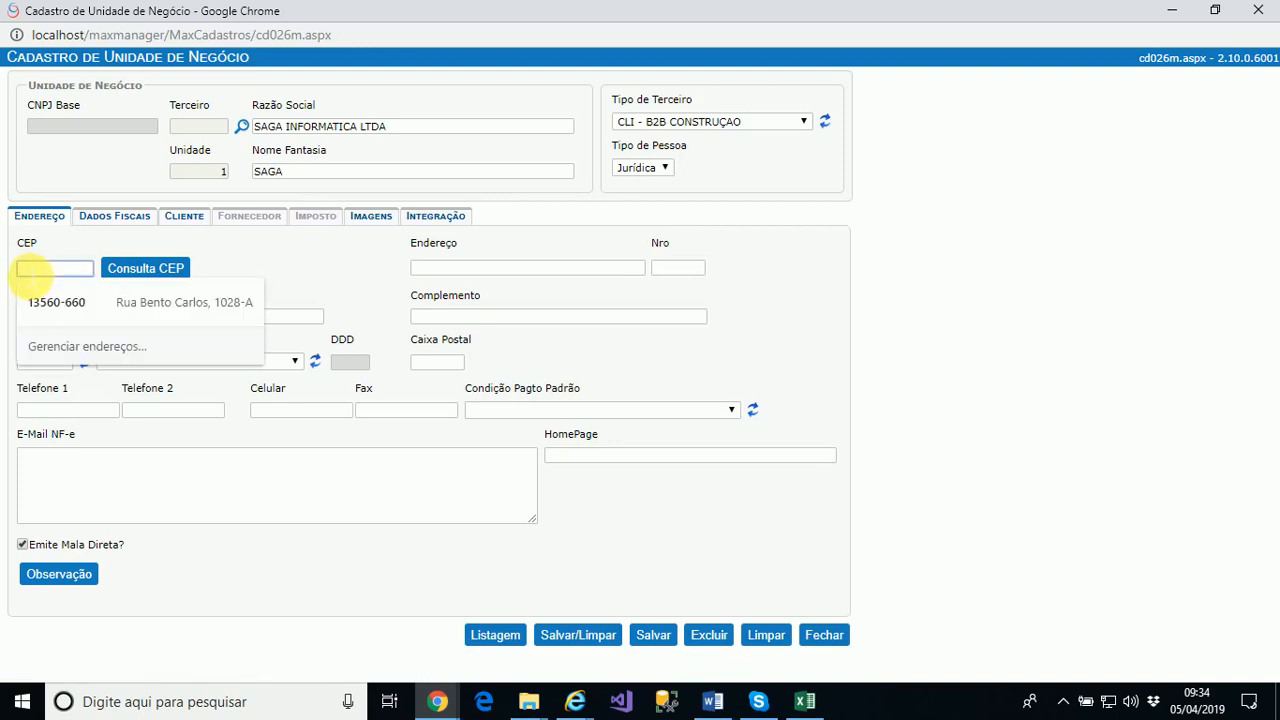
pyautogui.click(286, 257)
pyautogui.click(140, 278)
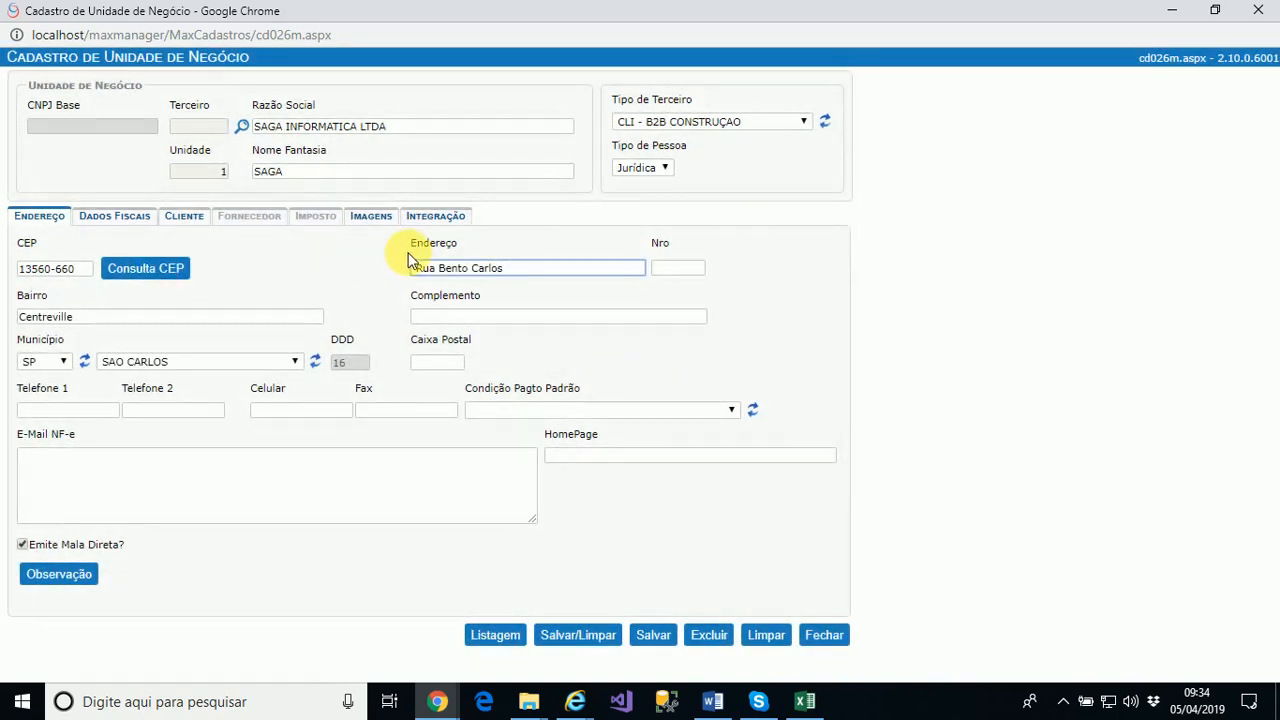
# Fill street number 1028, complement A and the Telefone 1 field
pyautogui.click(680, 268)
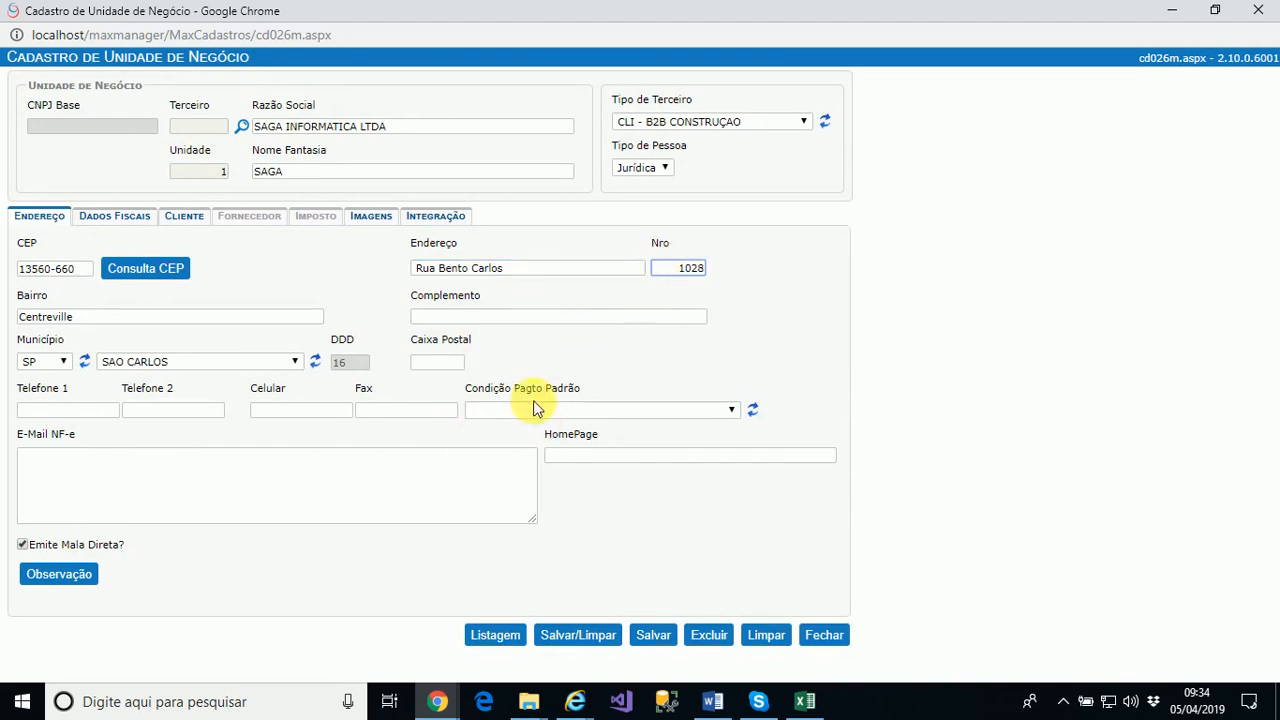
pyautogui.click(441, 318)
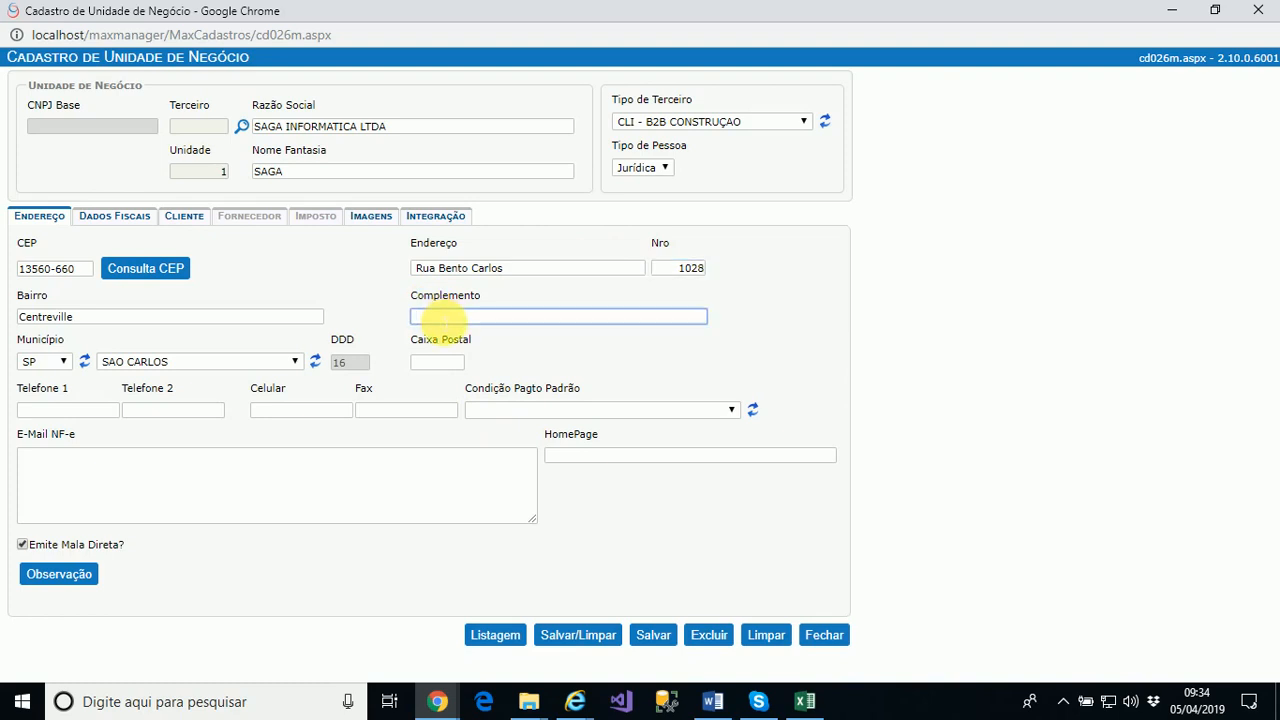
pyautogui.write('A')
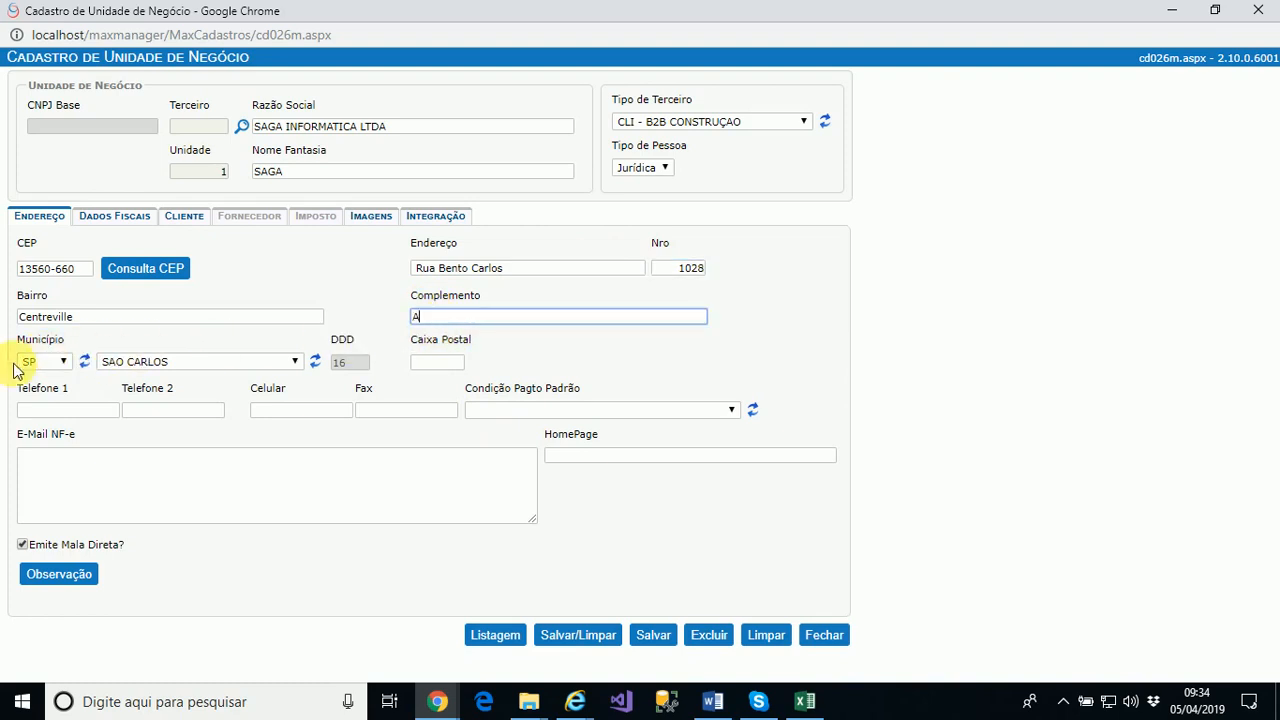
pyautogui.click(52, 410)
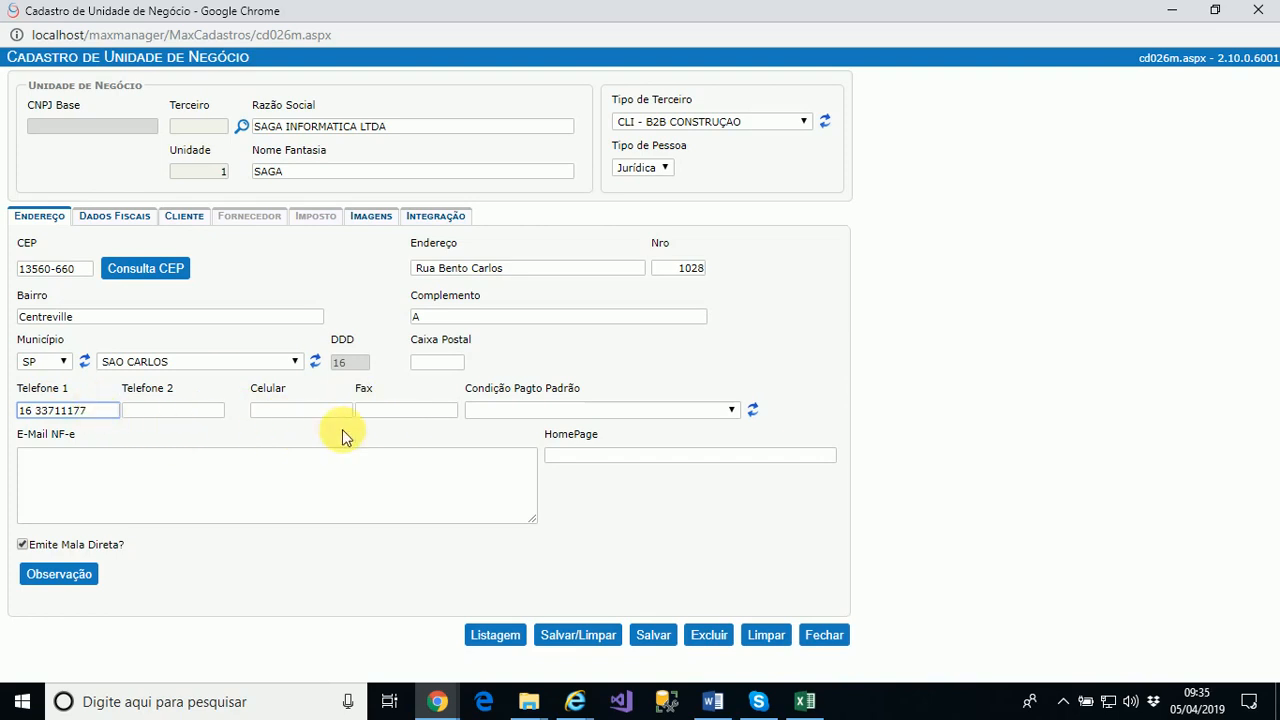
pyautogui.click(596, 410)
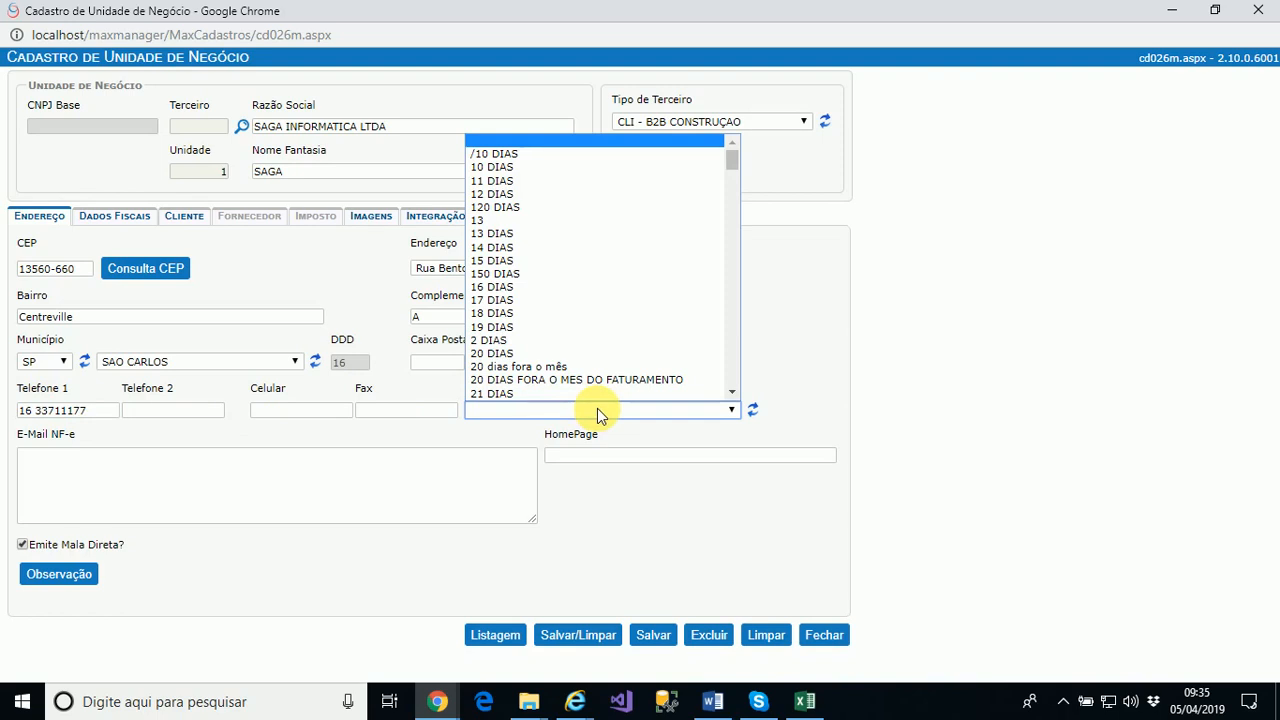
# Close the payment terms list and enter the company's NF-e e-mail address
pyautogui.click(597, 408)
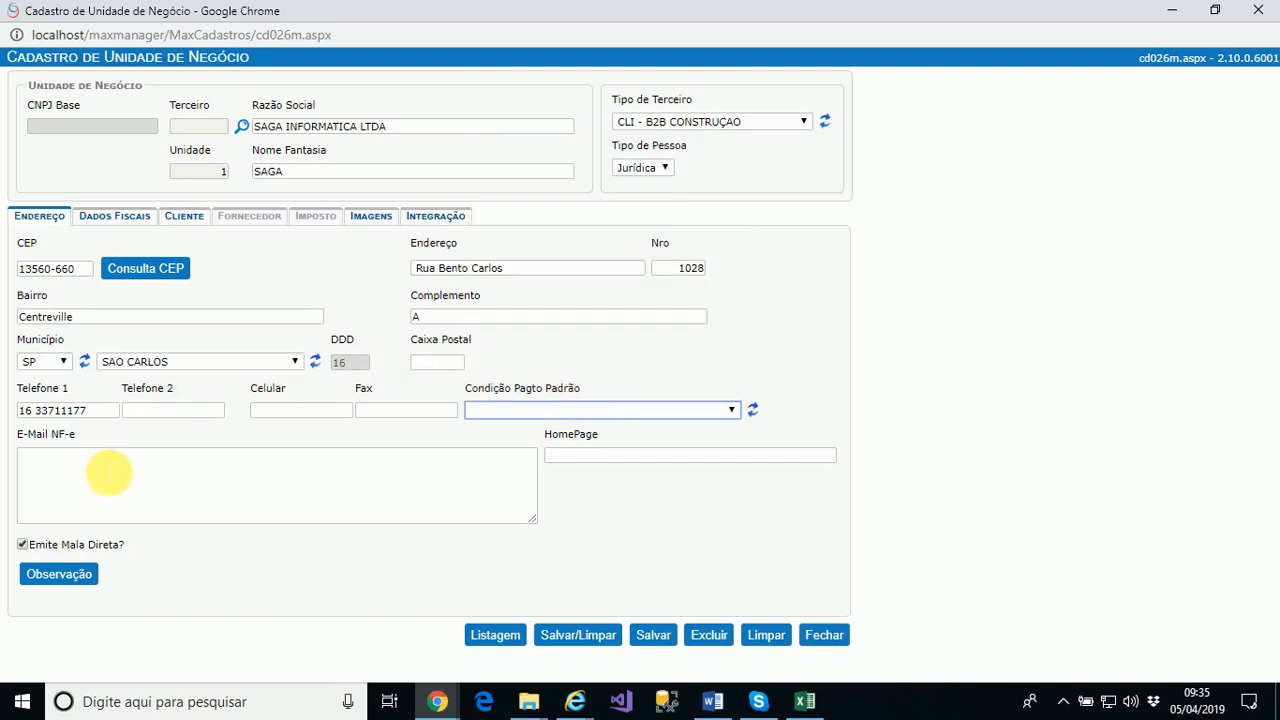
pyautogui.click(105, 475)
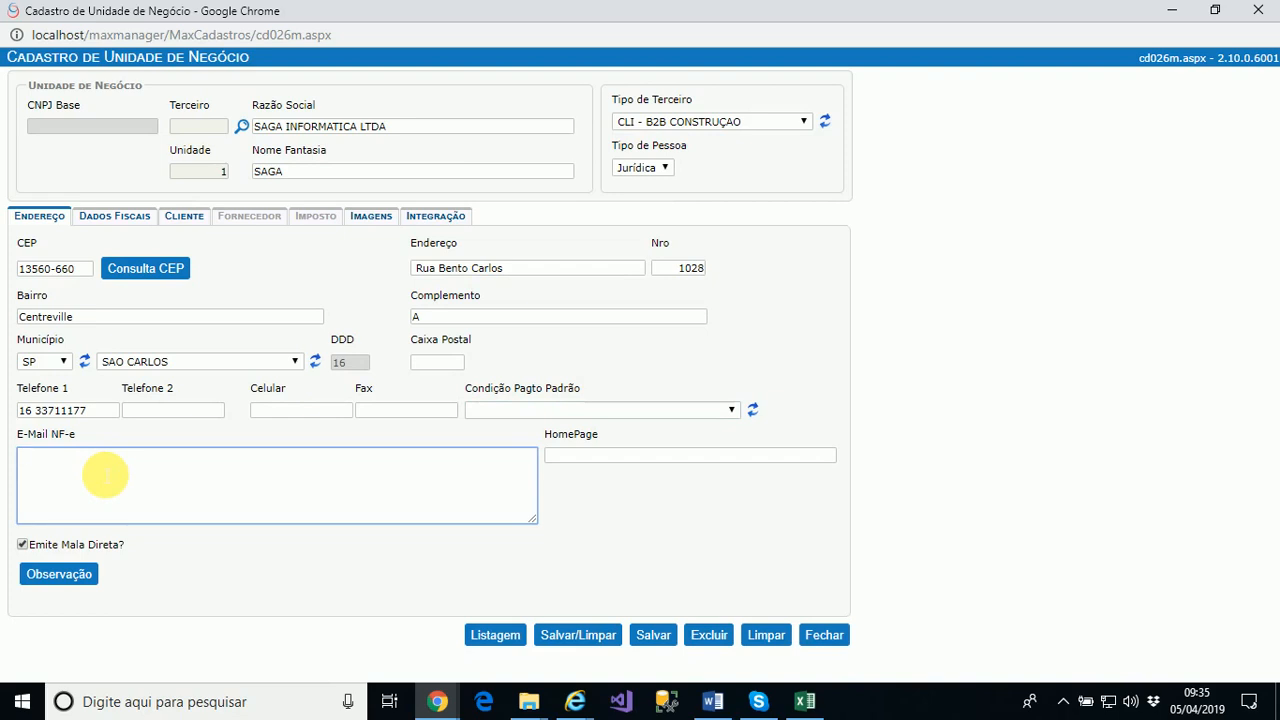
pyautogui.write('N')
pyautogui.press('BackSpace')
pyautogui.press('Tab')
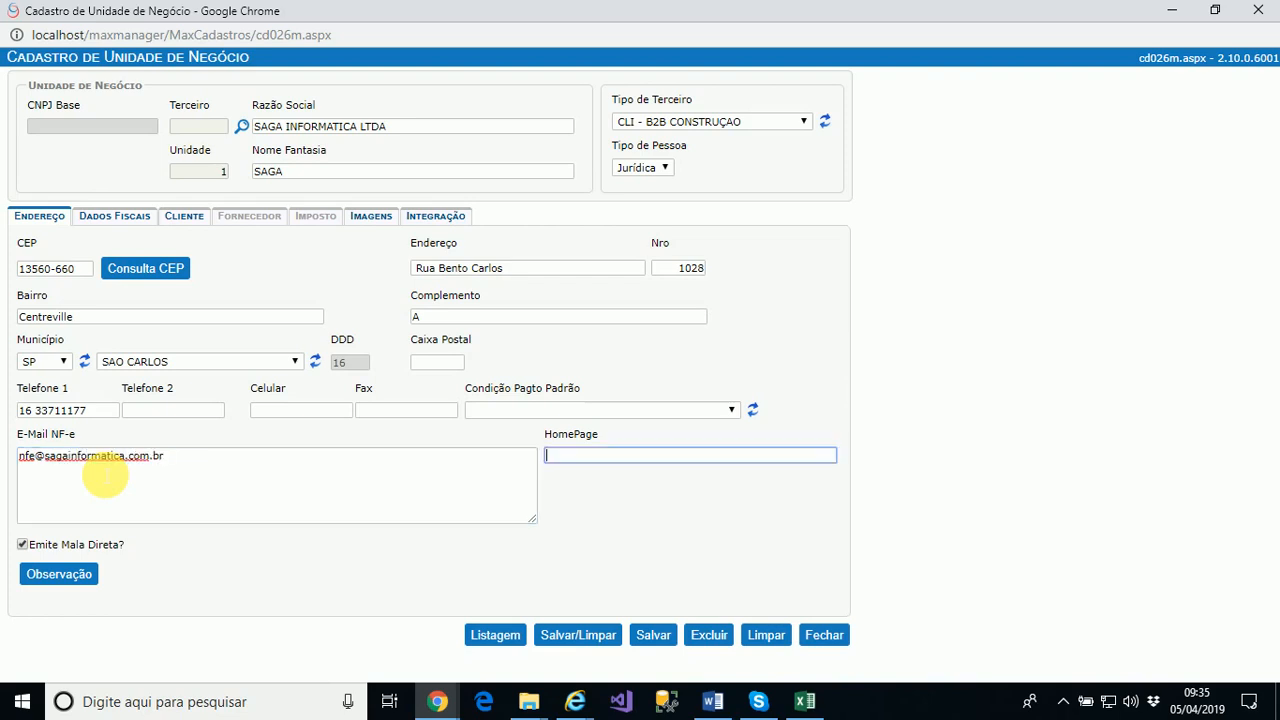
pyautogui.write('www.sagainformatica')
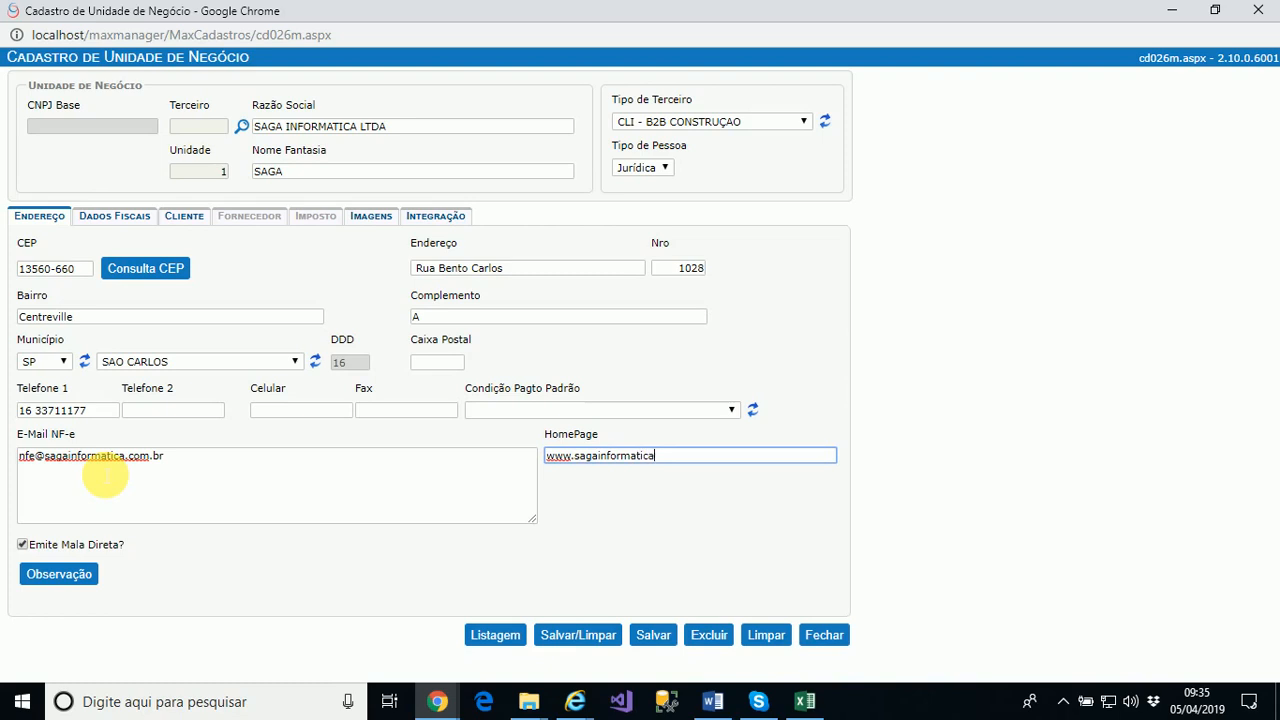
pyautogui.write('.com.br')
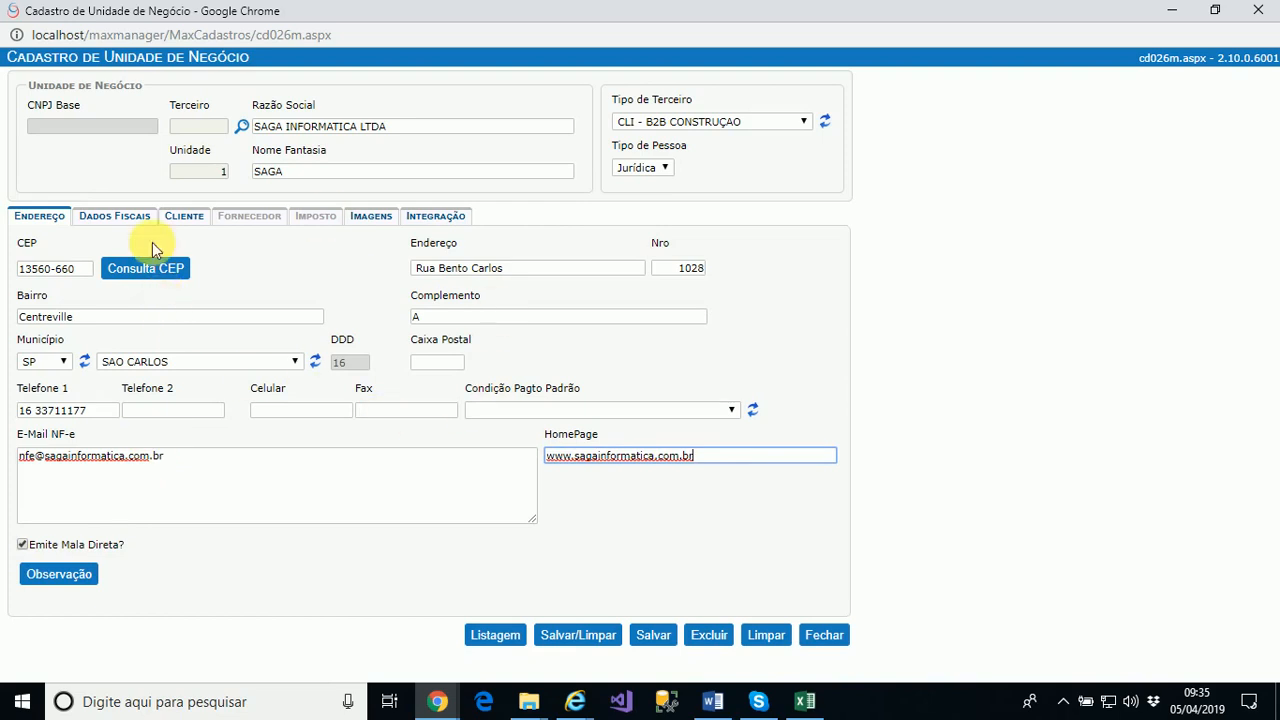
pyautogui.click(136, 217)
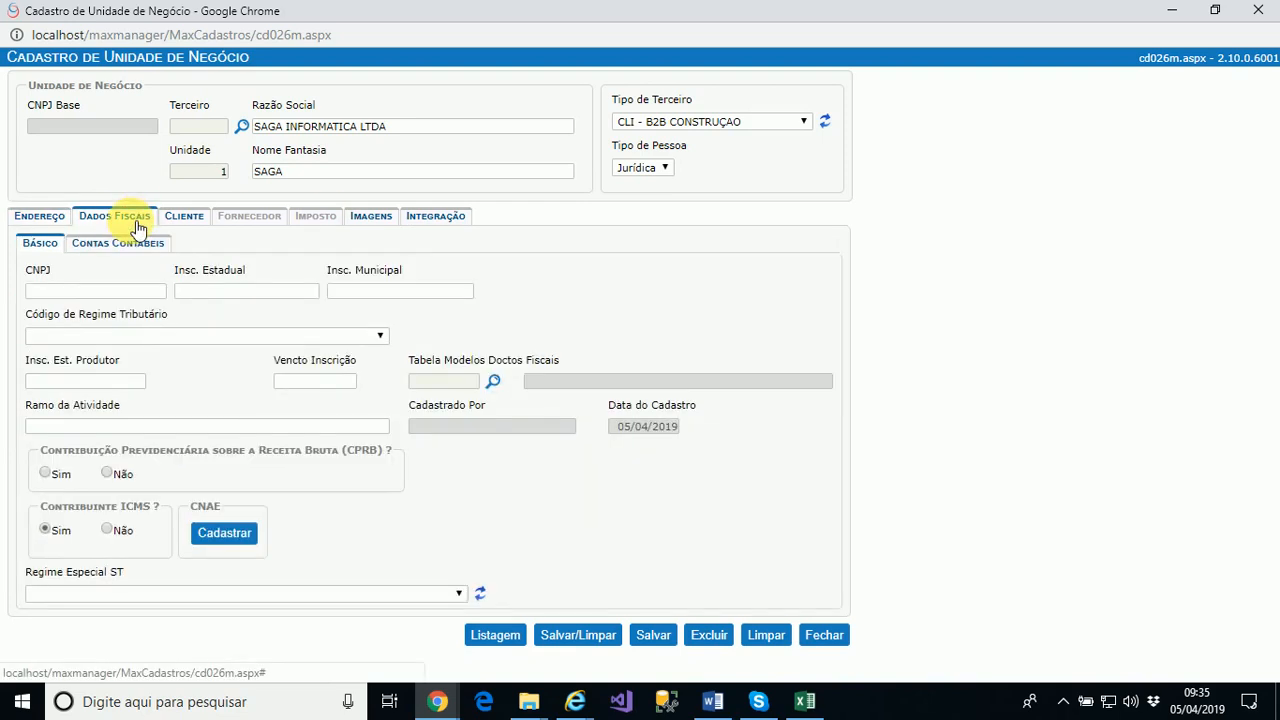
# Enter the company's CNPJ and Insc. Estadual on the Dados Fiscais Básico tab
pyautogui.click(91, 291)
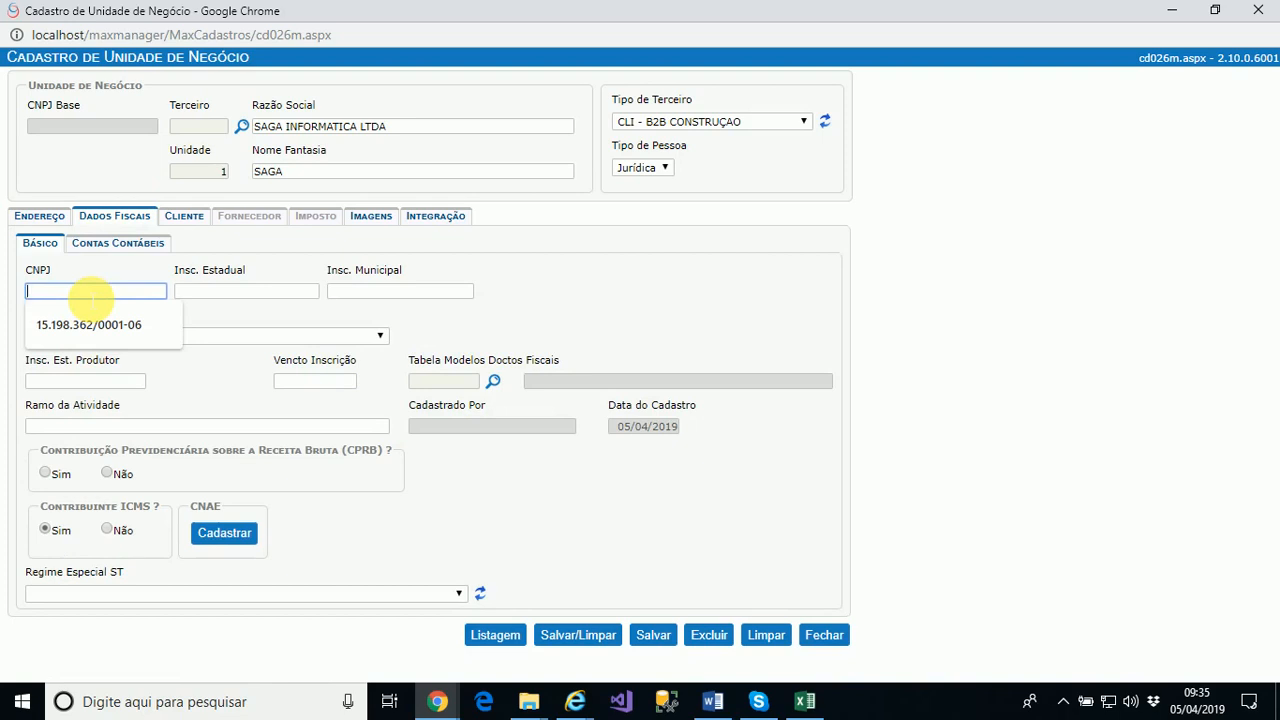
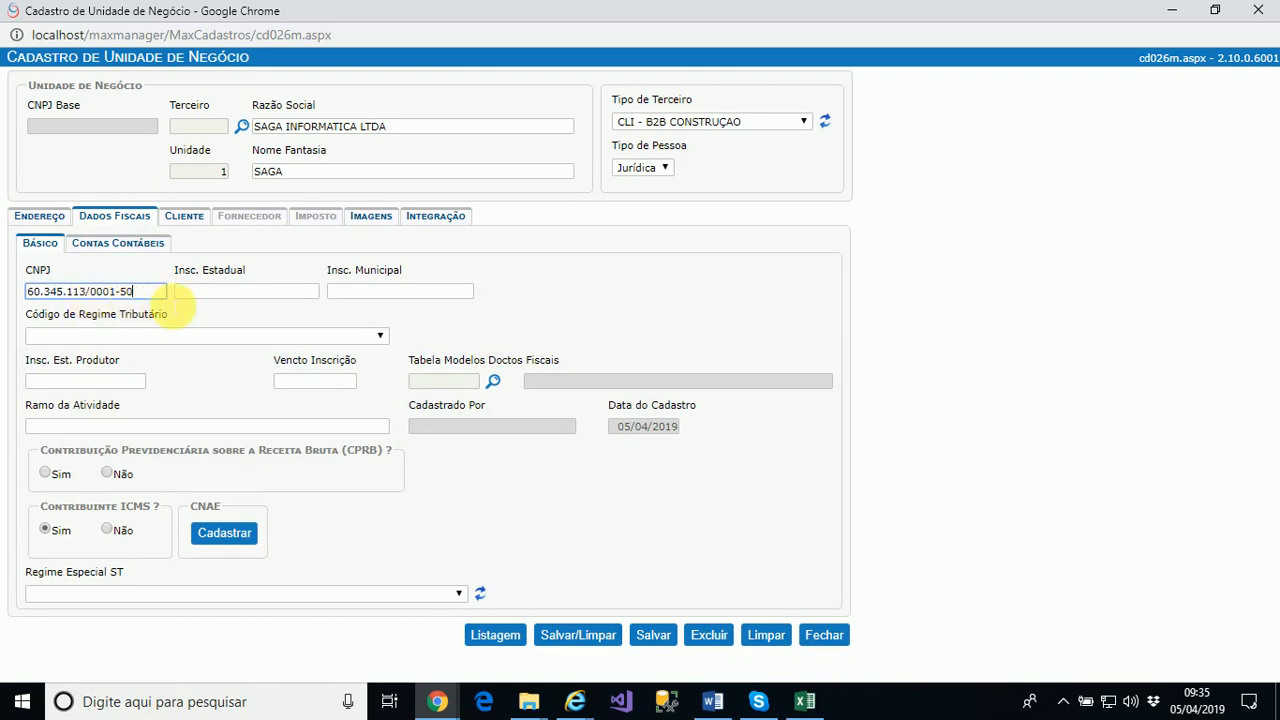
pyautogui.click(177, 293)
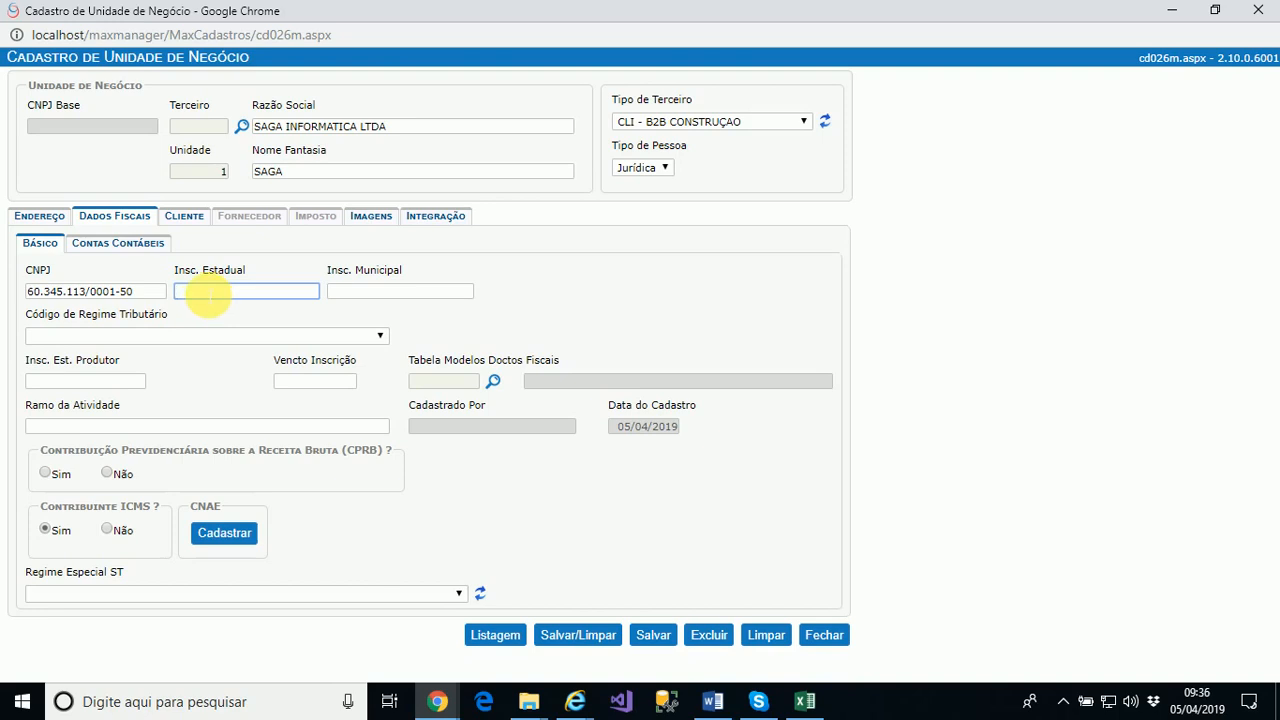
pyautogui.press('Tab')
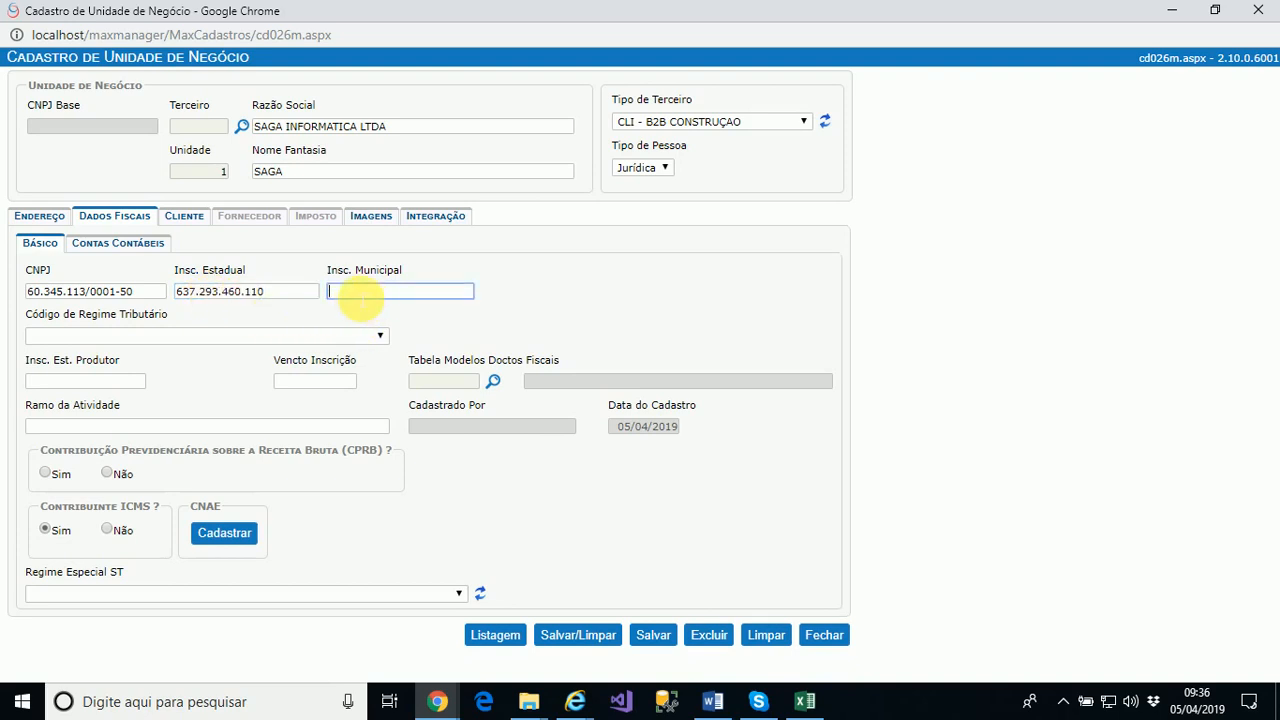
pyautogui.click(70, 338)
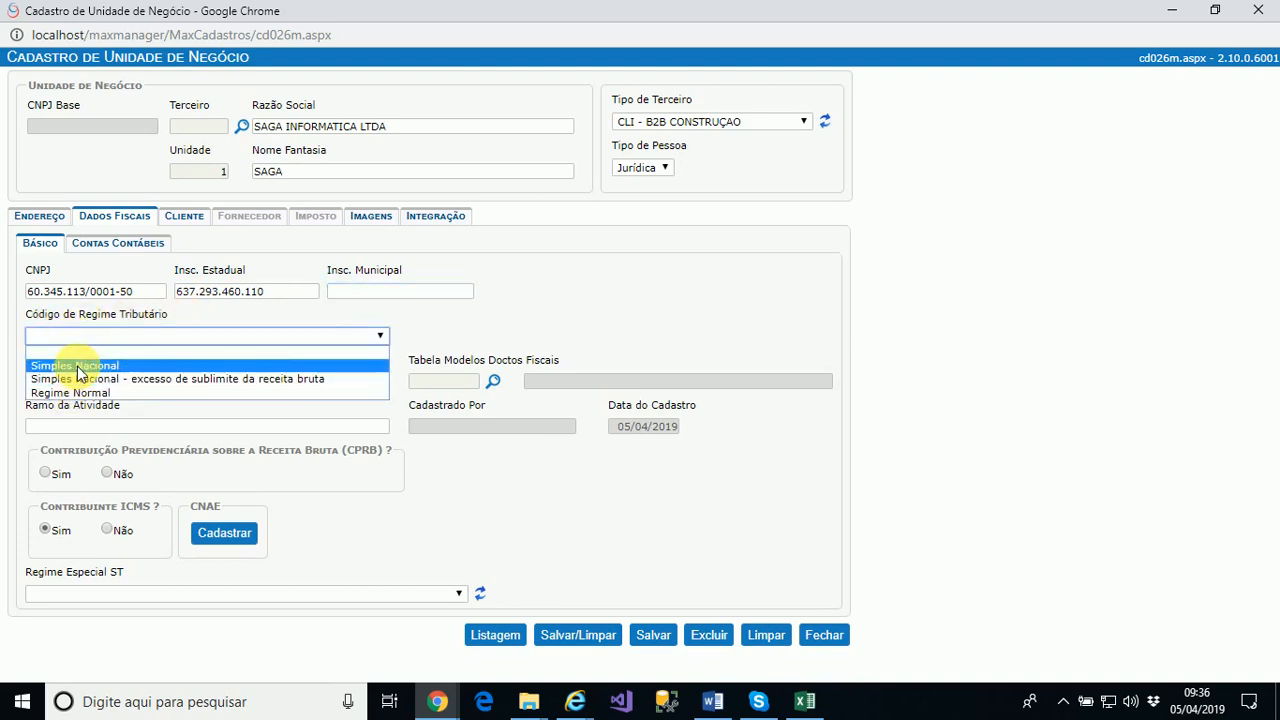
# Set regime Simples Nacional, document model 55 and Ramo da Atividade 'desenvolvimento de software'
pyautogui.click(78, 366)
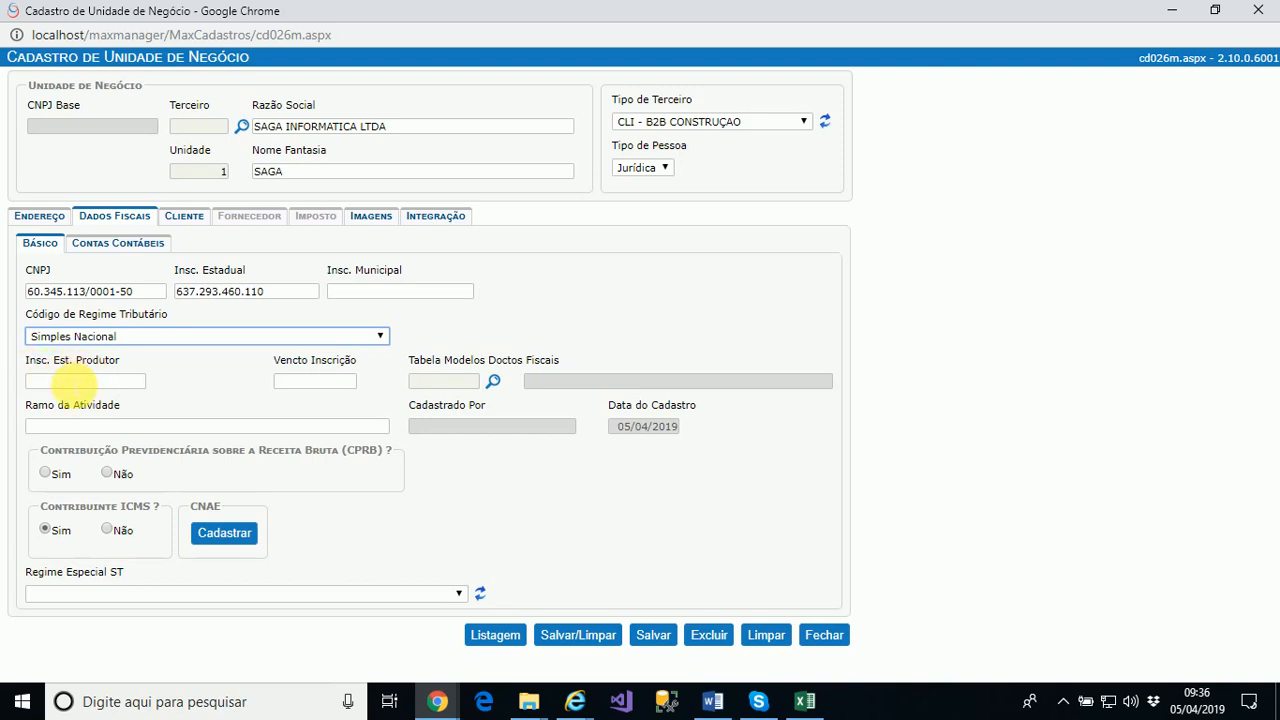
pyautogui.click(75, 382)
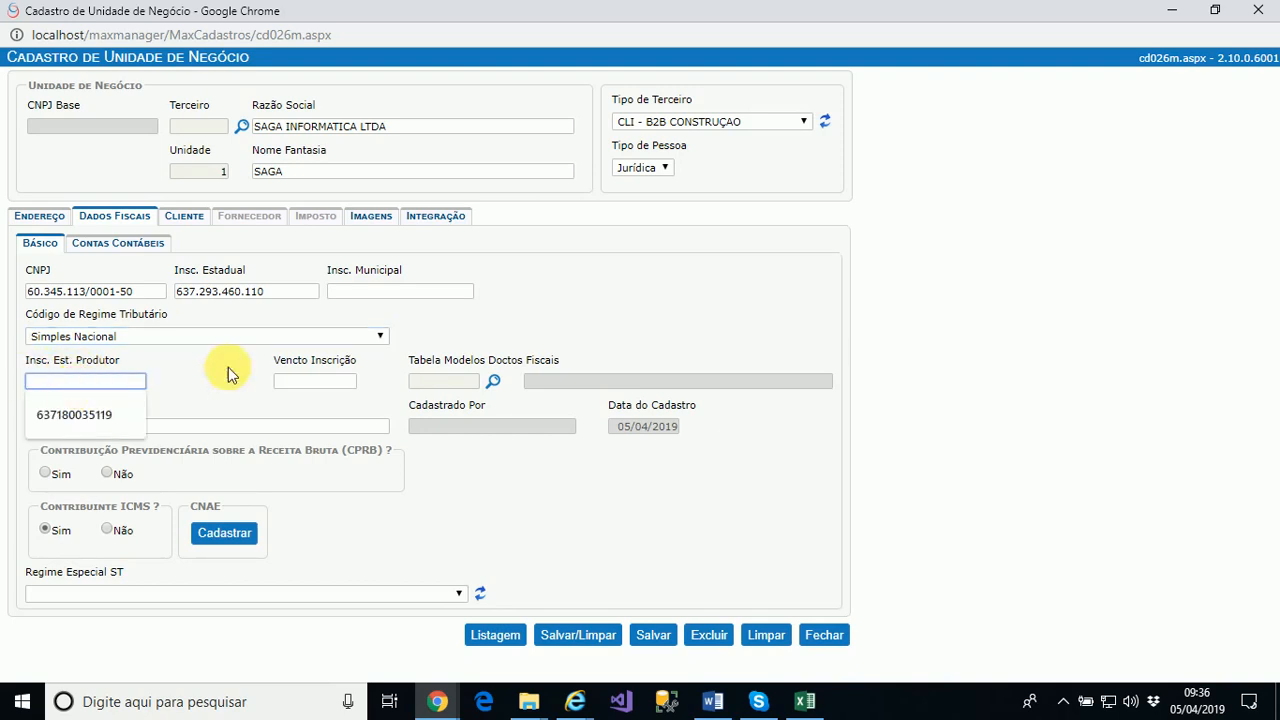
pyautogui.click(312, 381)
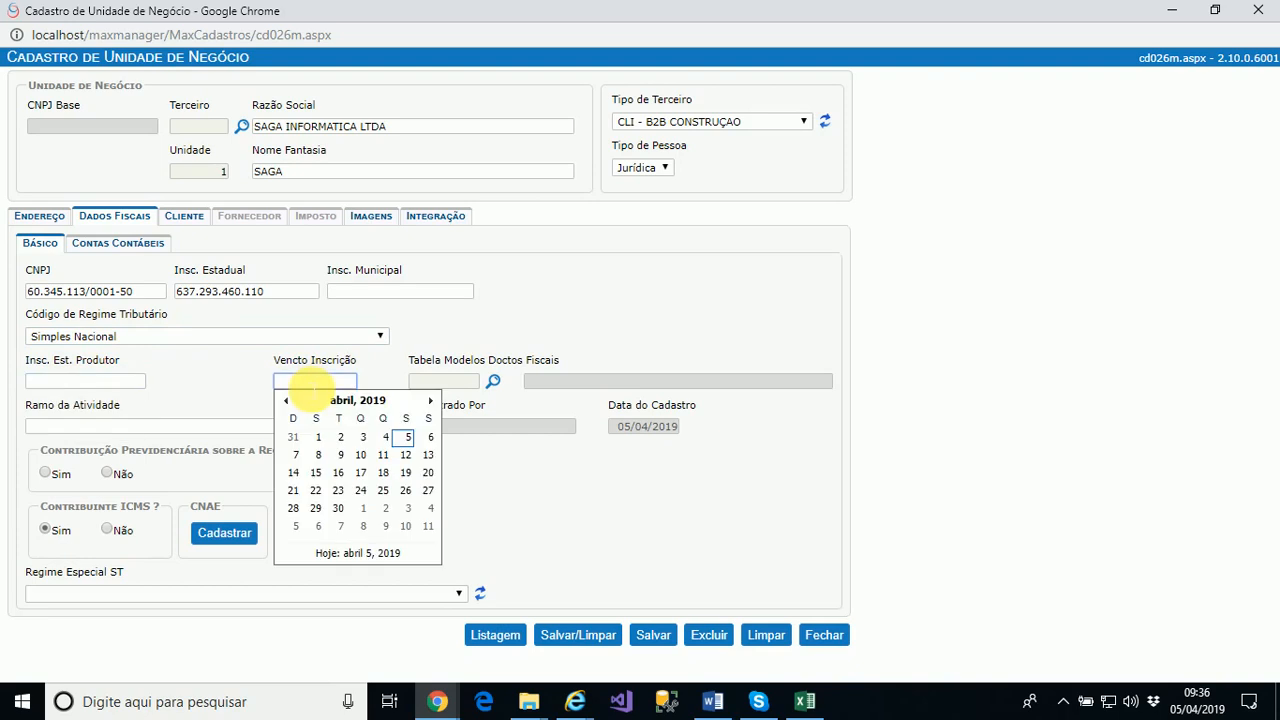
pyautogui.click(440, 381)
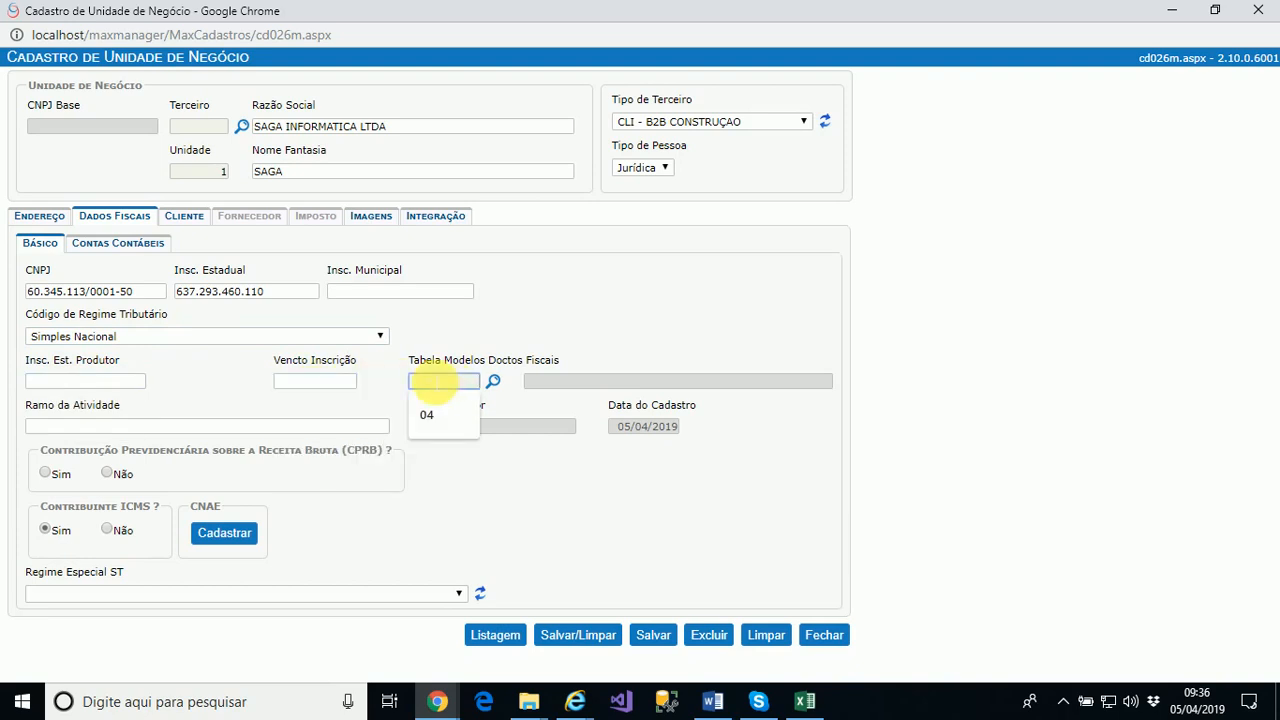
pyautogui.write('55')
pyautogui.press('Tab')
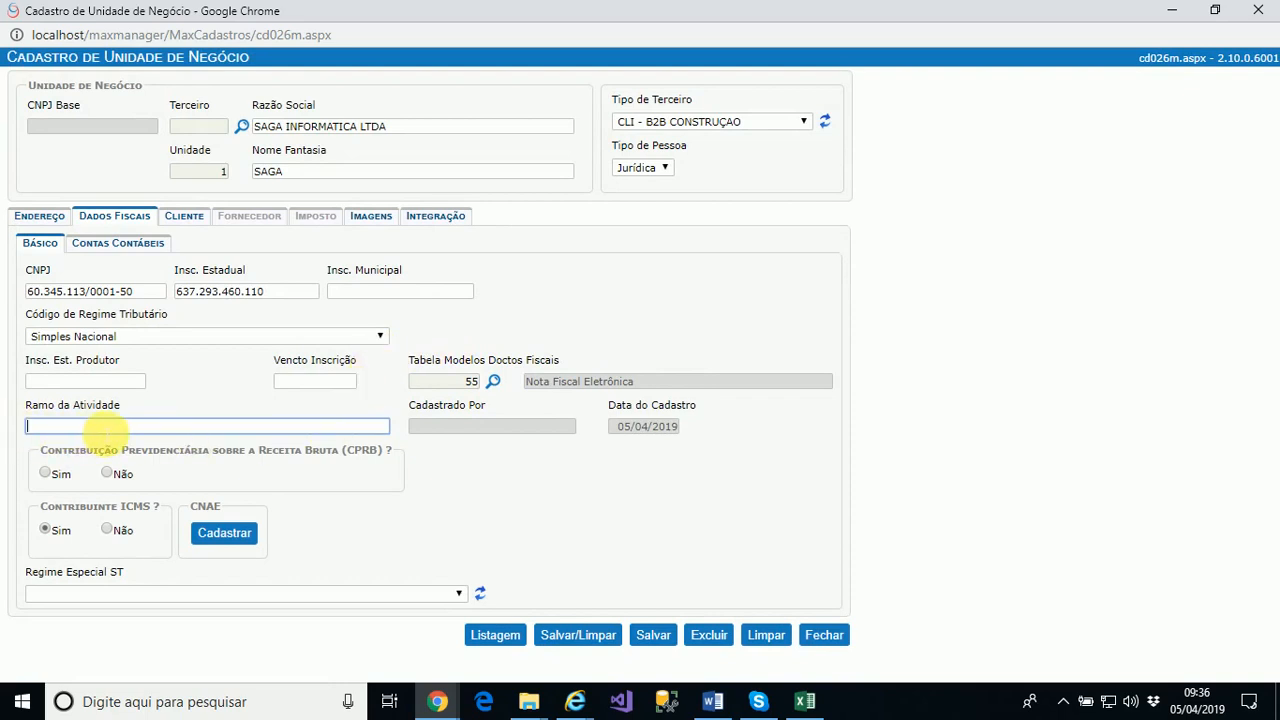
pyautogui.write('desenvolviment')
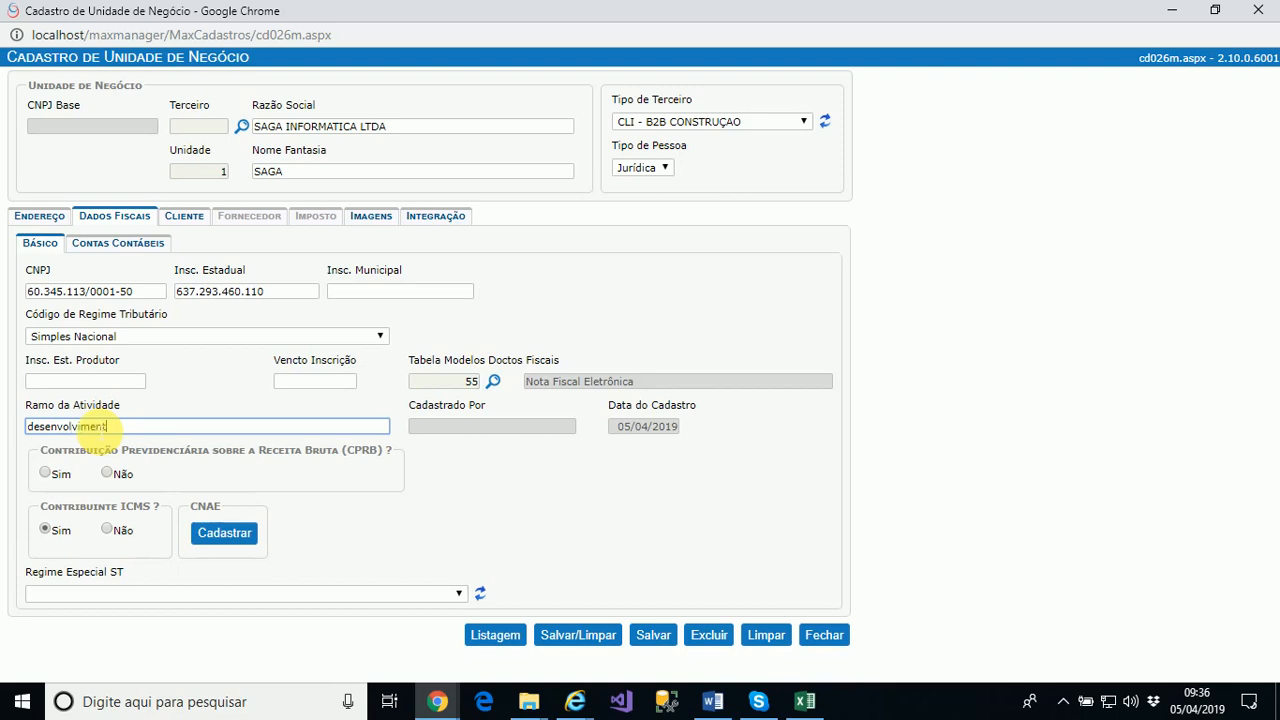
pyautogui.write('o de software')
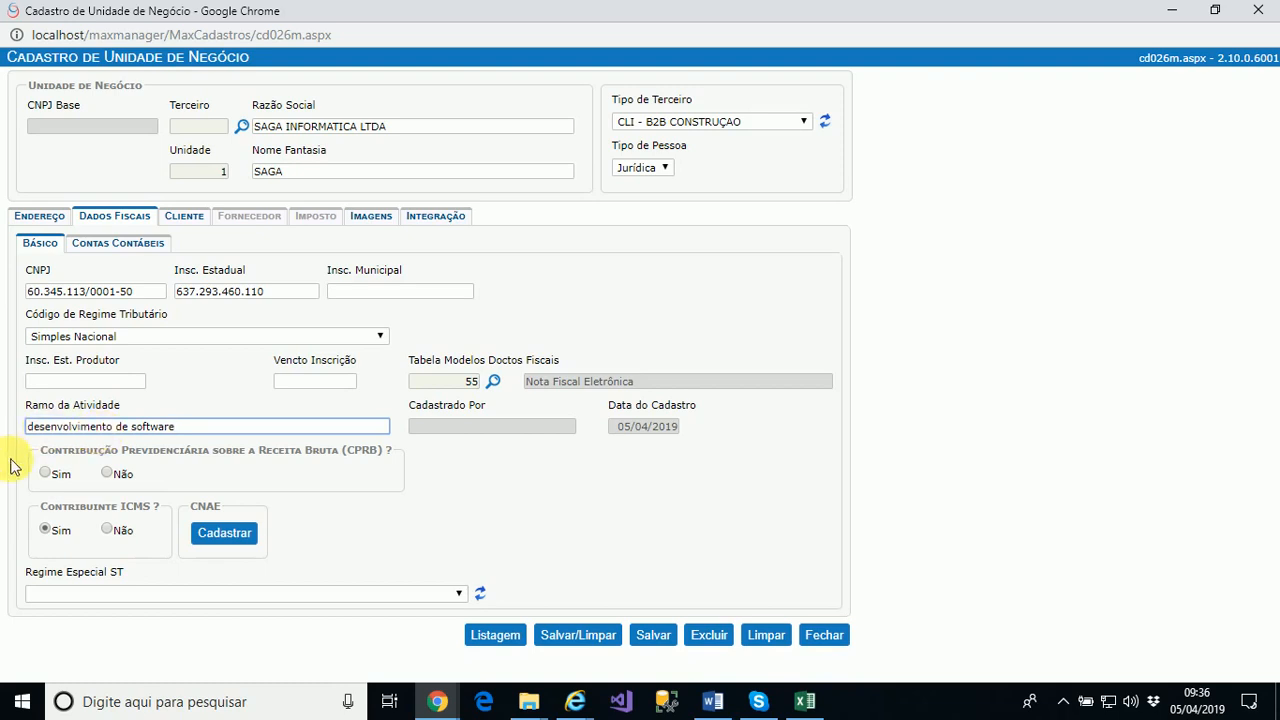
pyautogui.moveTo(265, 482)
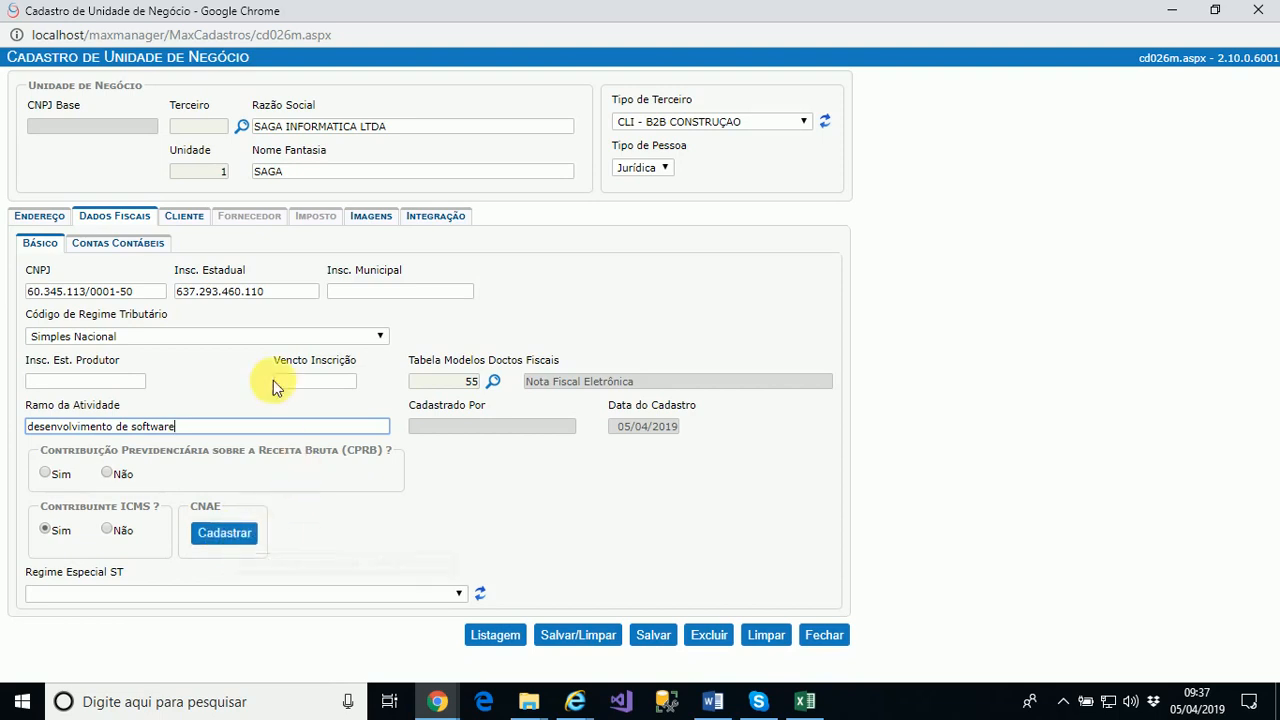
# Glance at Contas Contábeis, return to Básico, then bring up the Cliente tab
pyautogui.click(117, 248)
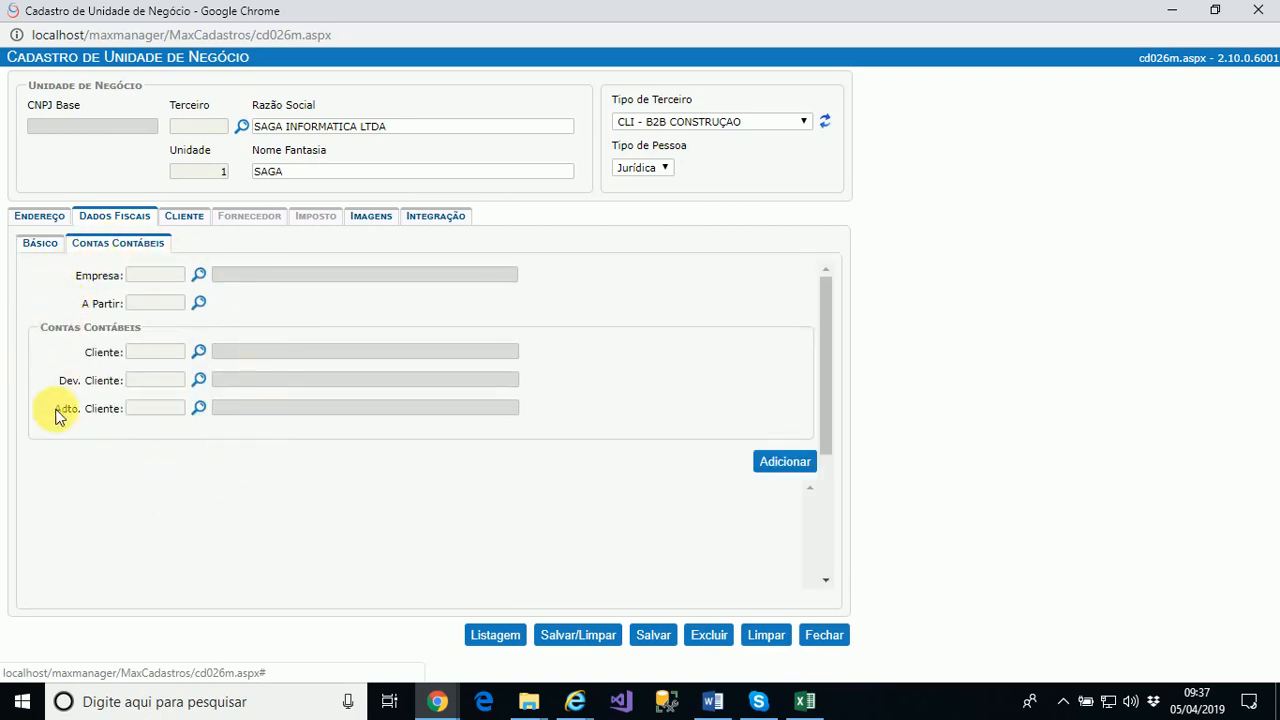
pyautogui.click(50, 245)
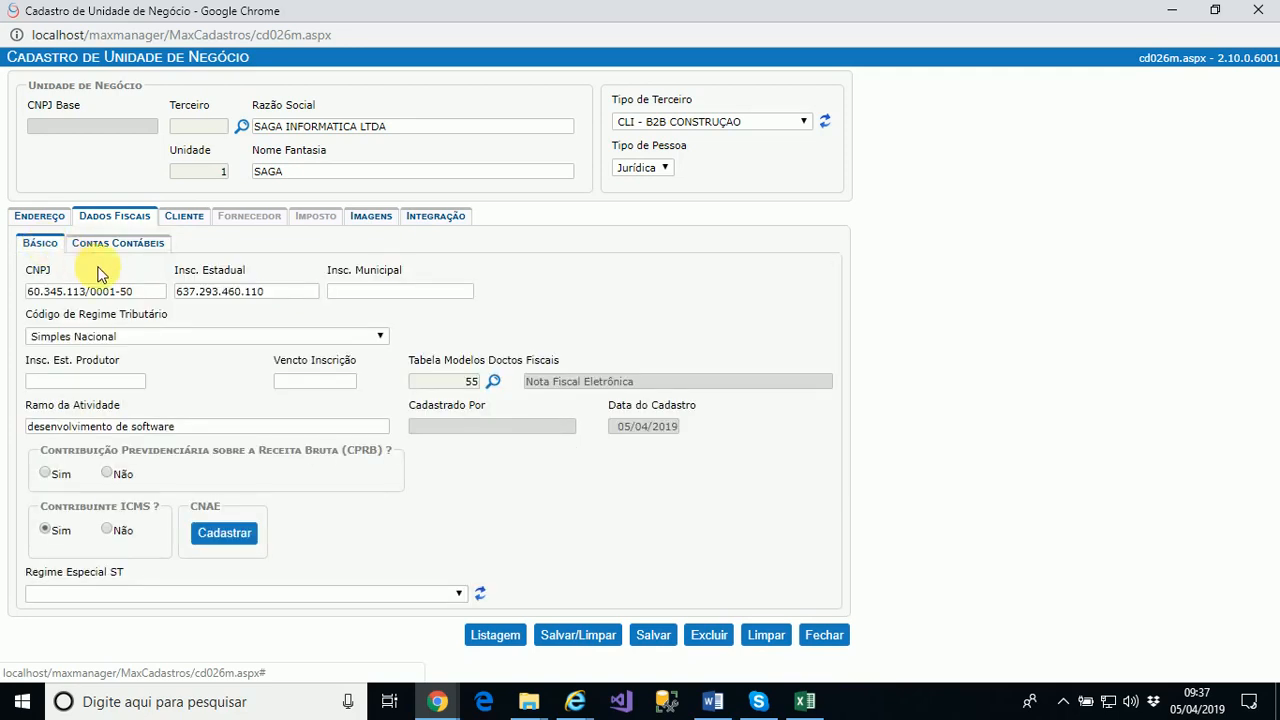
pyautogui.click(185, 217)
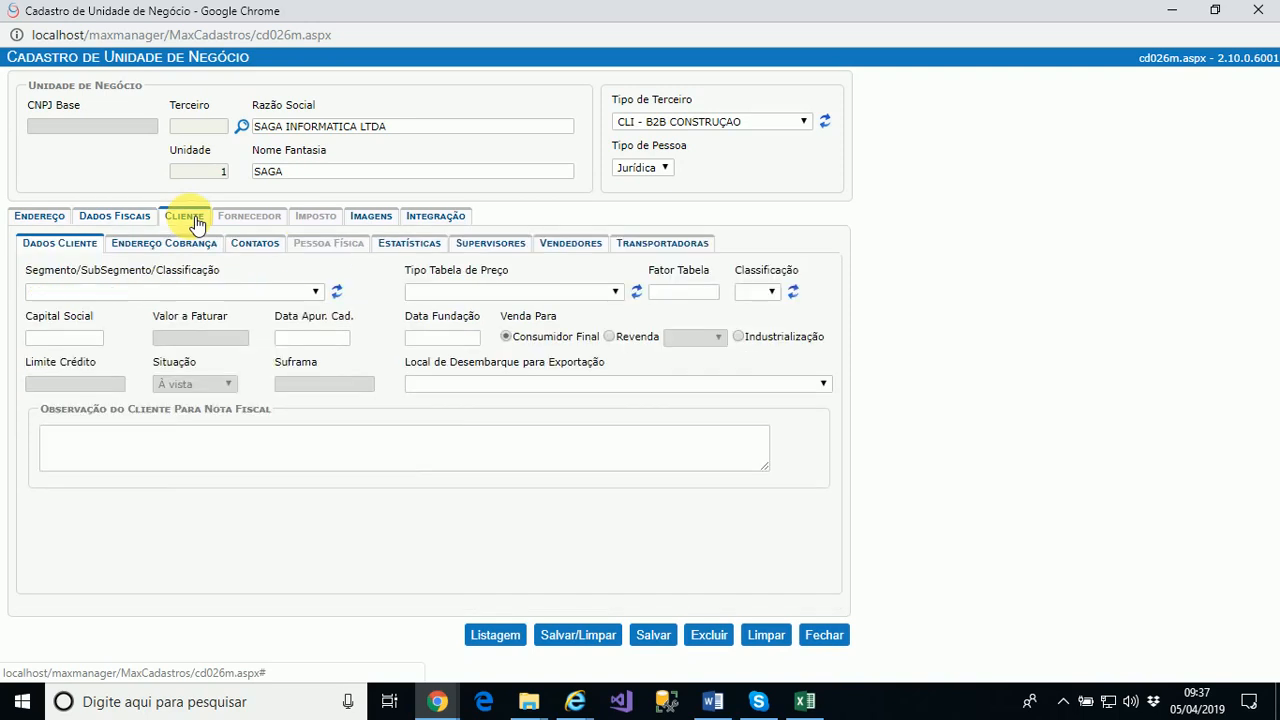
# Set Segmento to CONSTRUÇÃO / B2B / Geral and price table to Tabela de Preço Geral
pyautogui.click(195, 291)
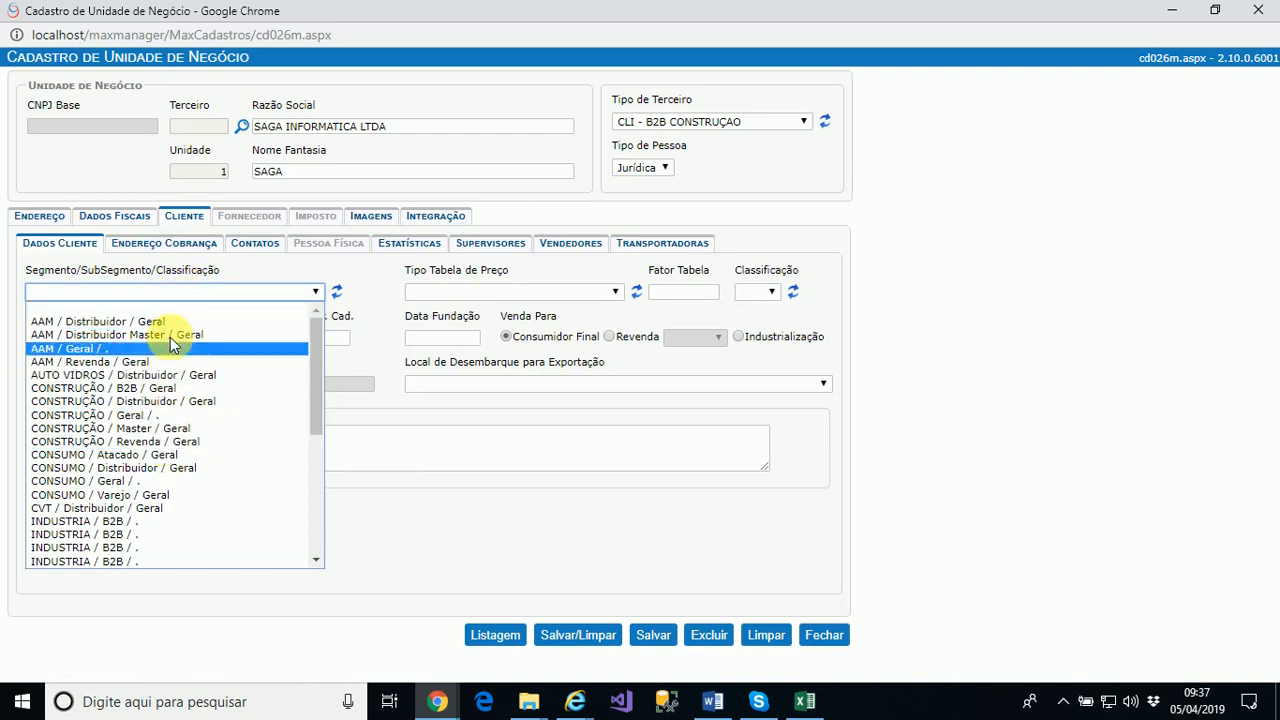
pyautogui.click(167, 389)
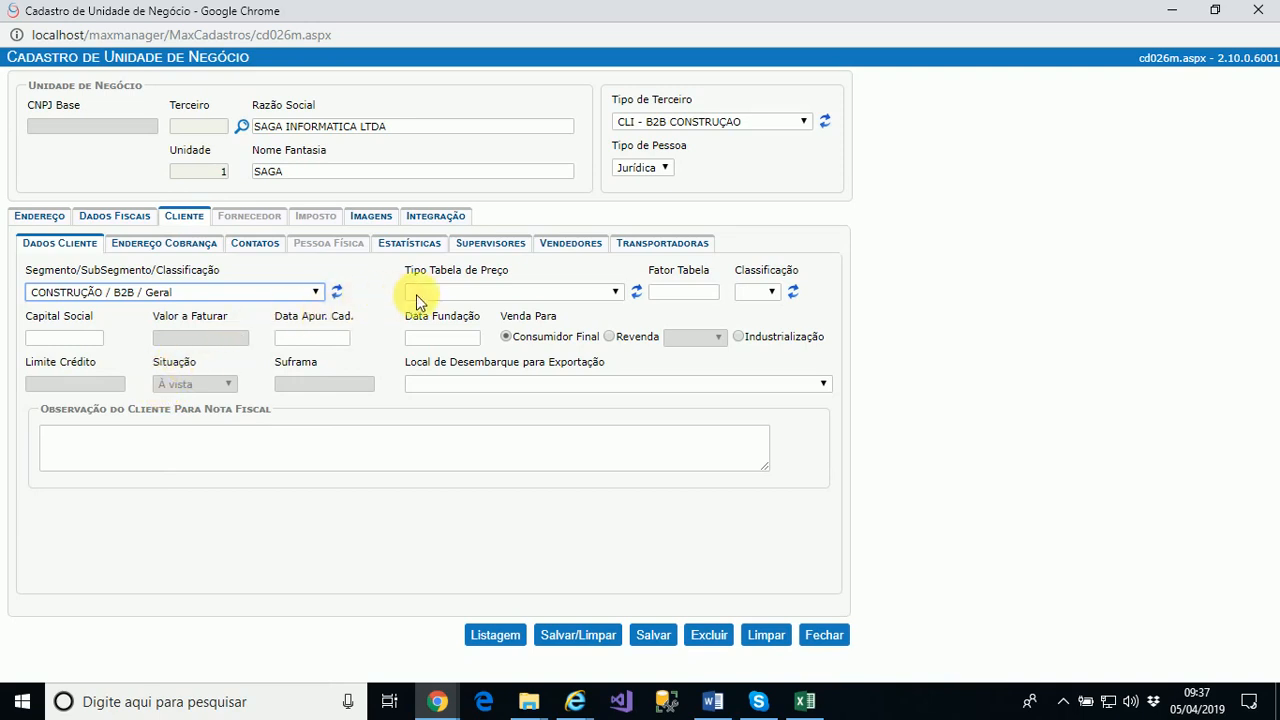
pyautogui.click(494, 292)
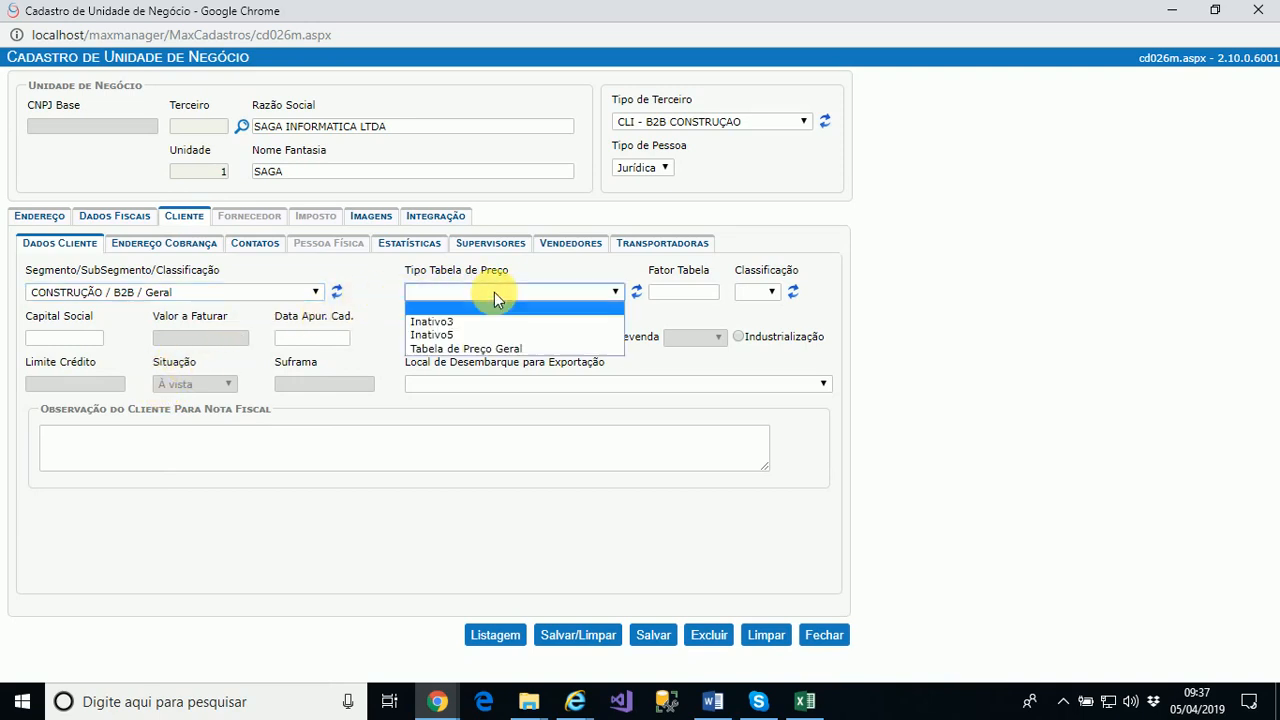
pyautogui.click(491, 349)
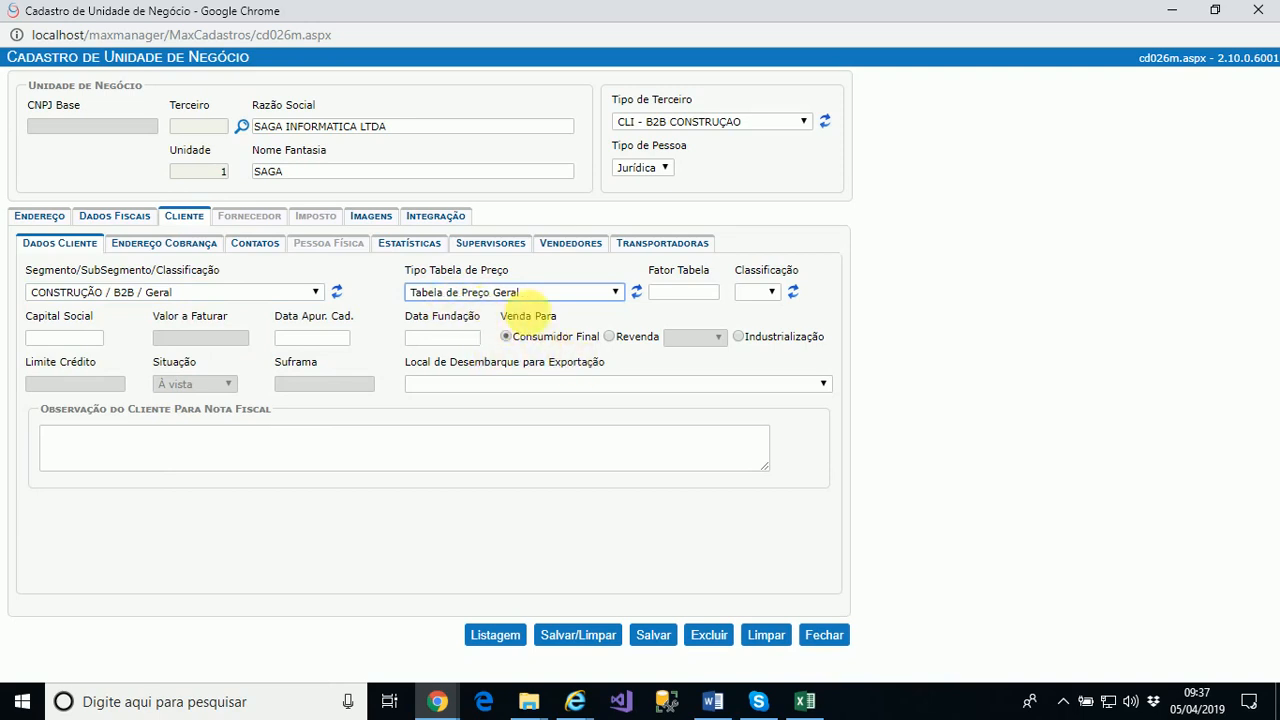
# Enter Fator Tabela 1,0000 and leave Classificação blank
pyautogui.click(677, 294)
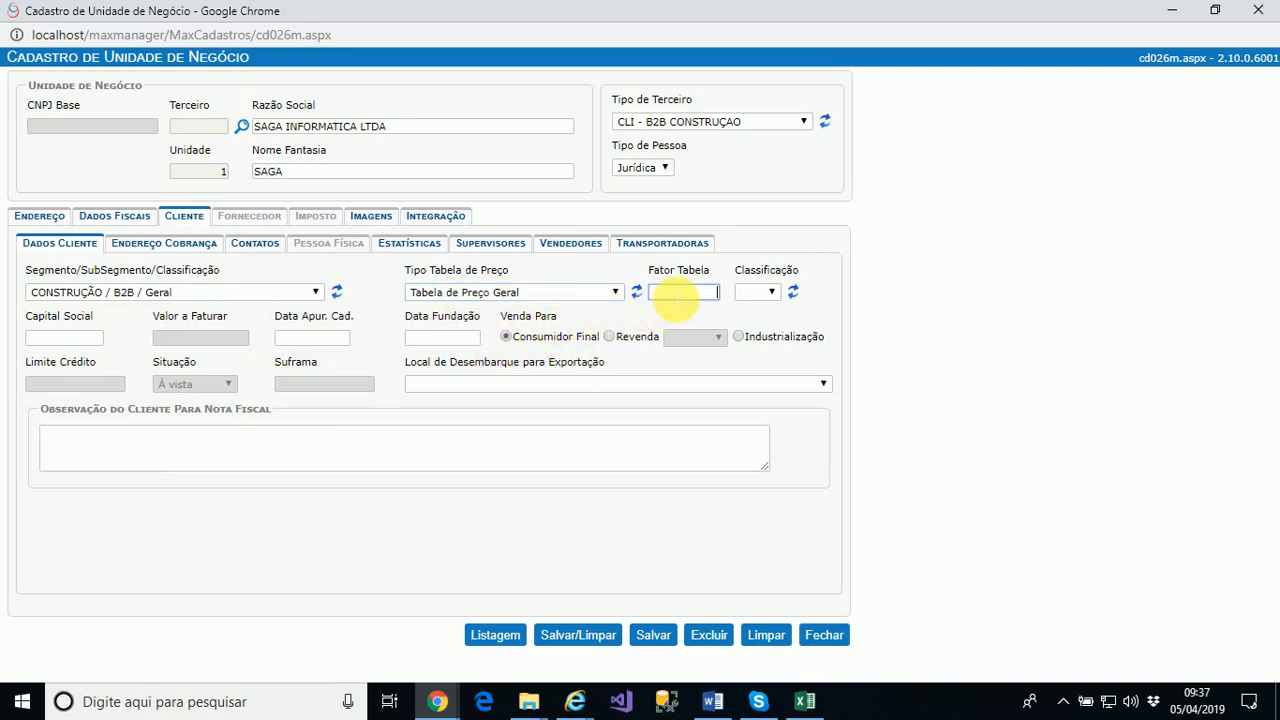
pyautogui.write('1')
pyautogui.press('Tab')
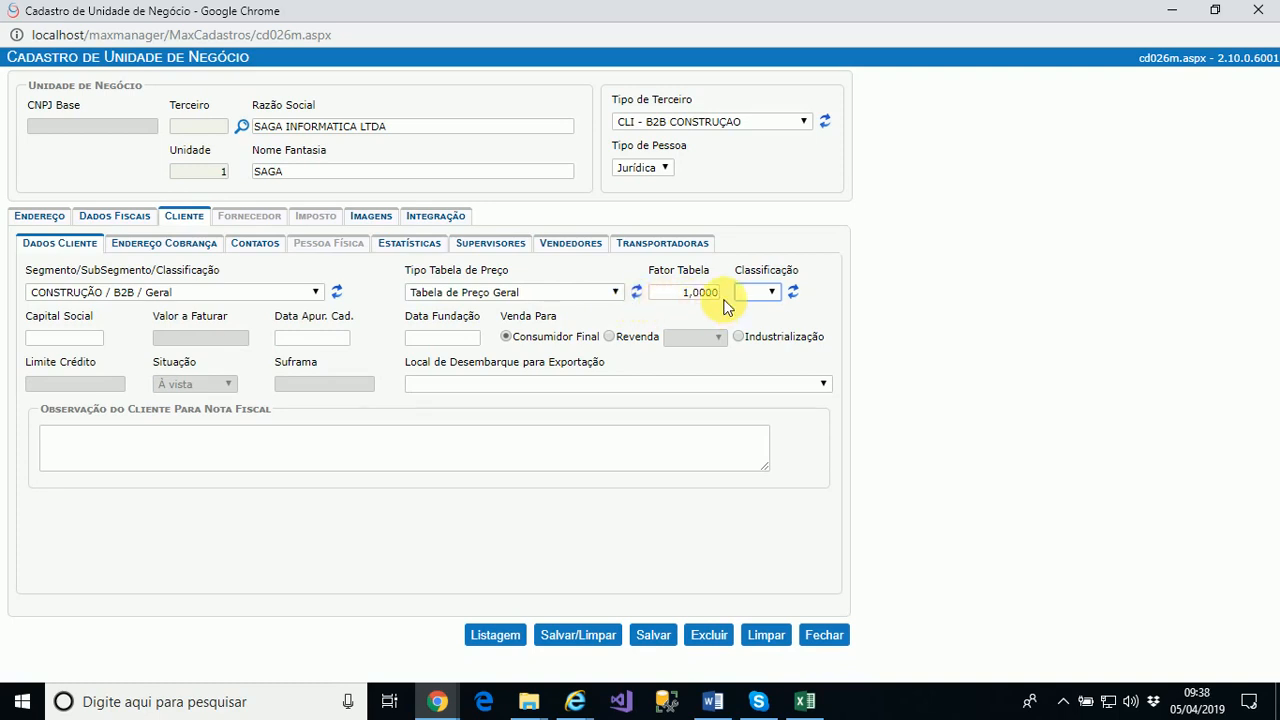
pyautogui.click(770, 292)
pyautogui.click(766, 294)
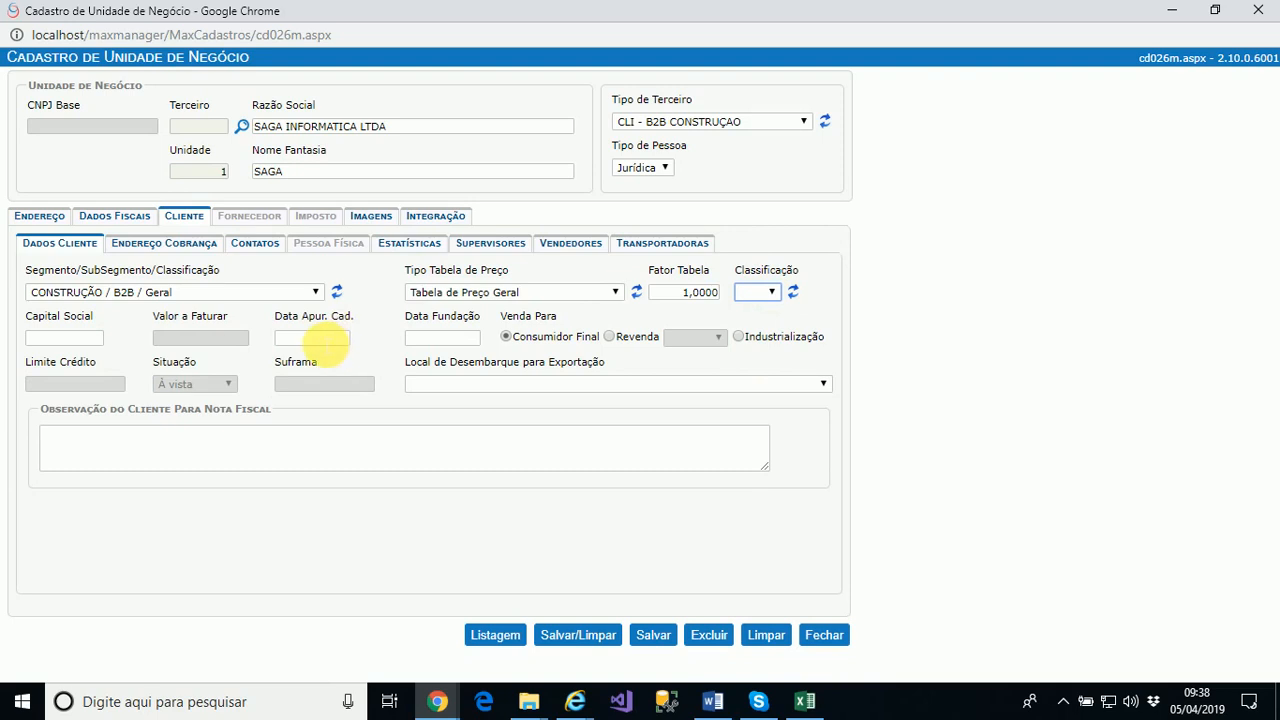
pyautogui.click(68, 339)
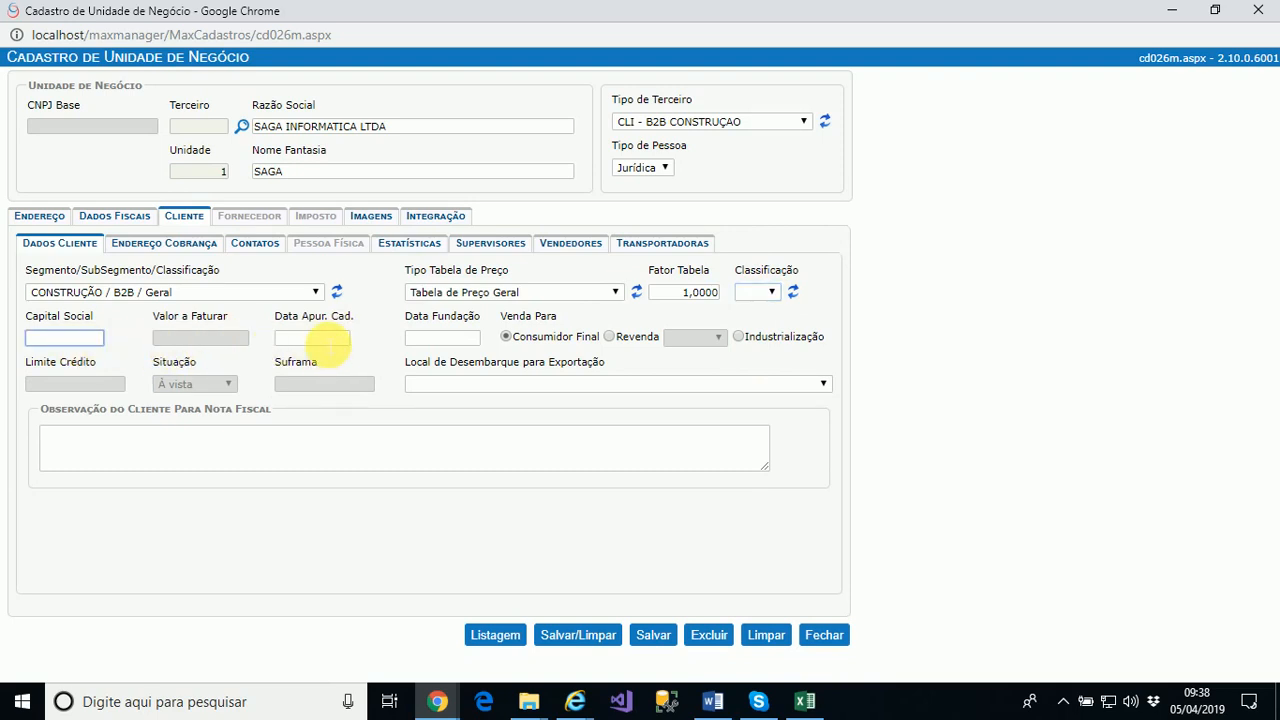
# Set Data Apur. Cad. to 05/04/2019, leaving Data Fundação empty
pyautogui.click(323, 338)
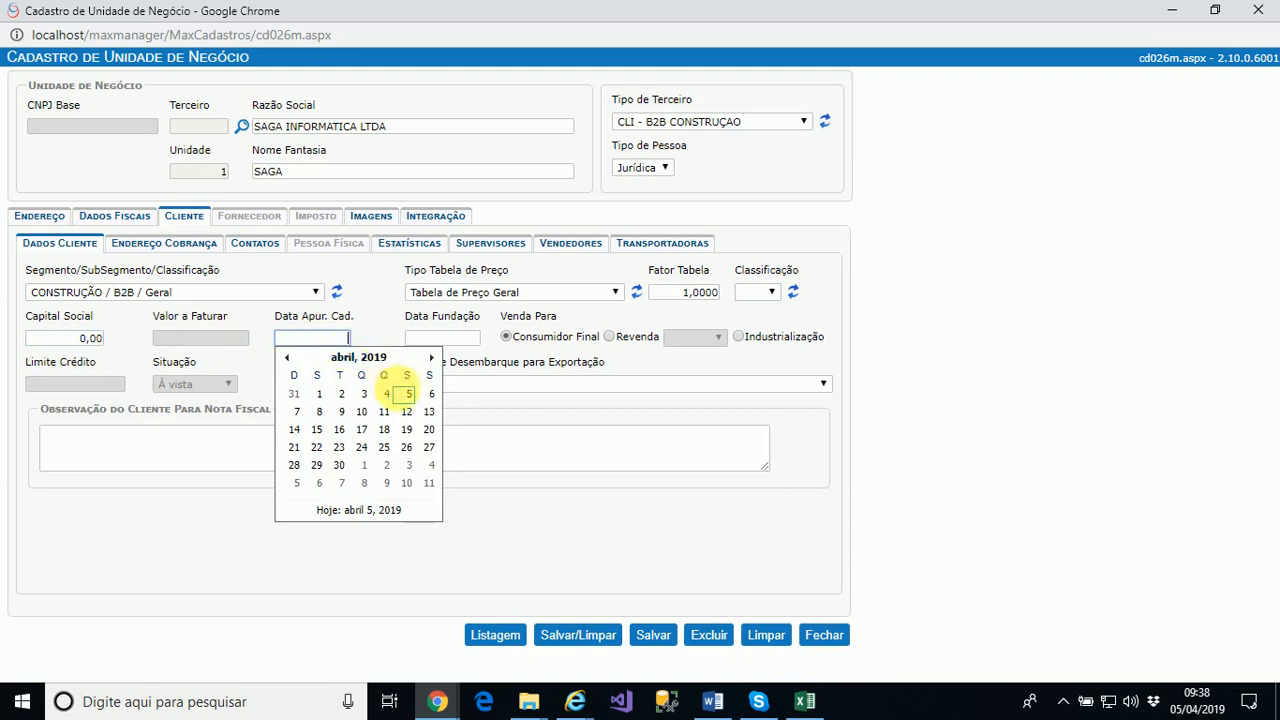
pyautogui.click(409, 396)
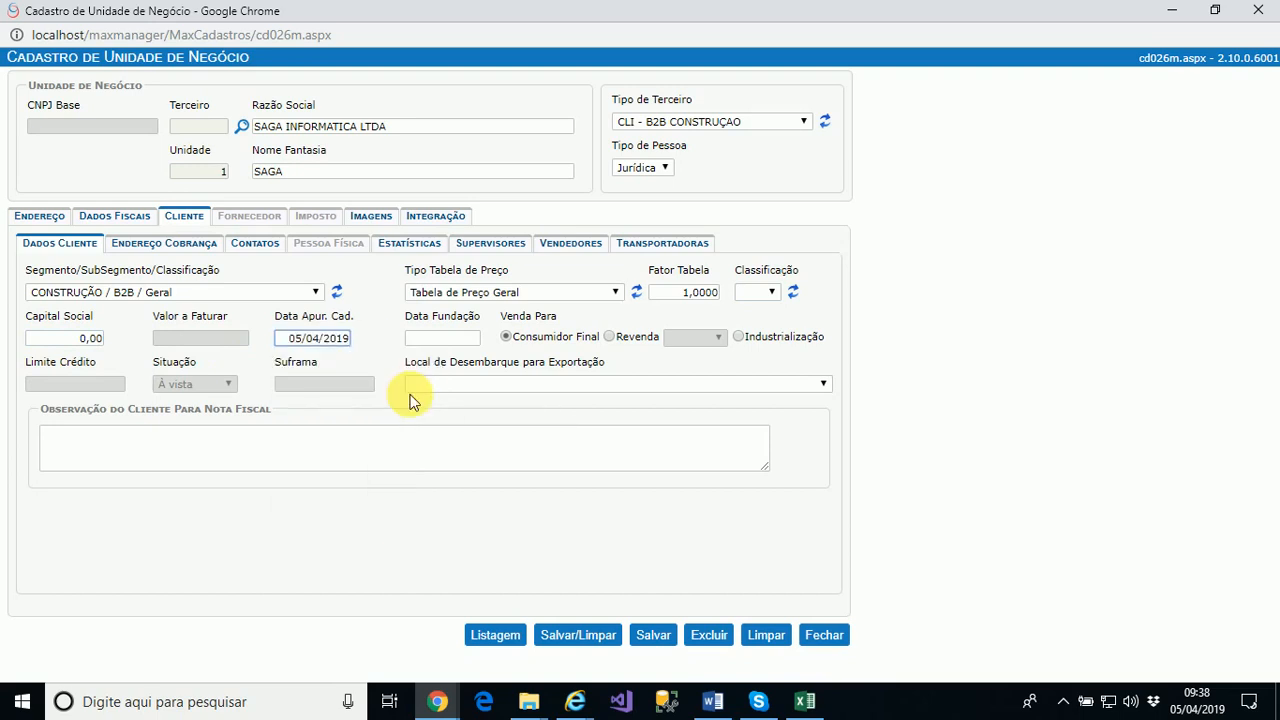
pyautogui.click(448, 340)
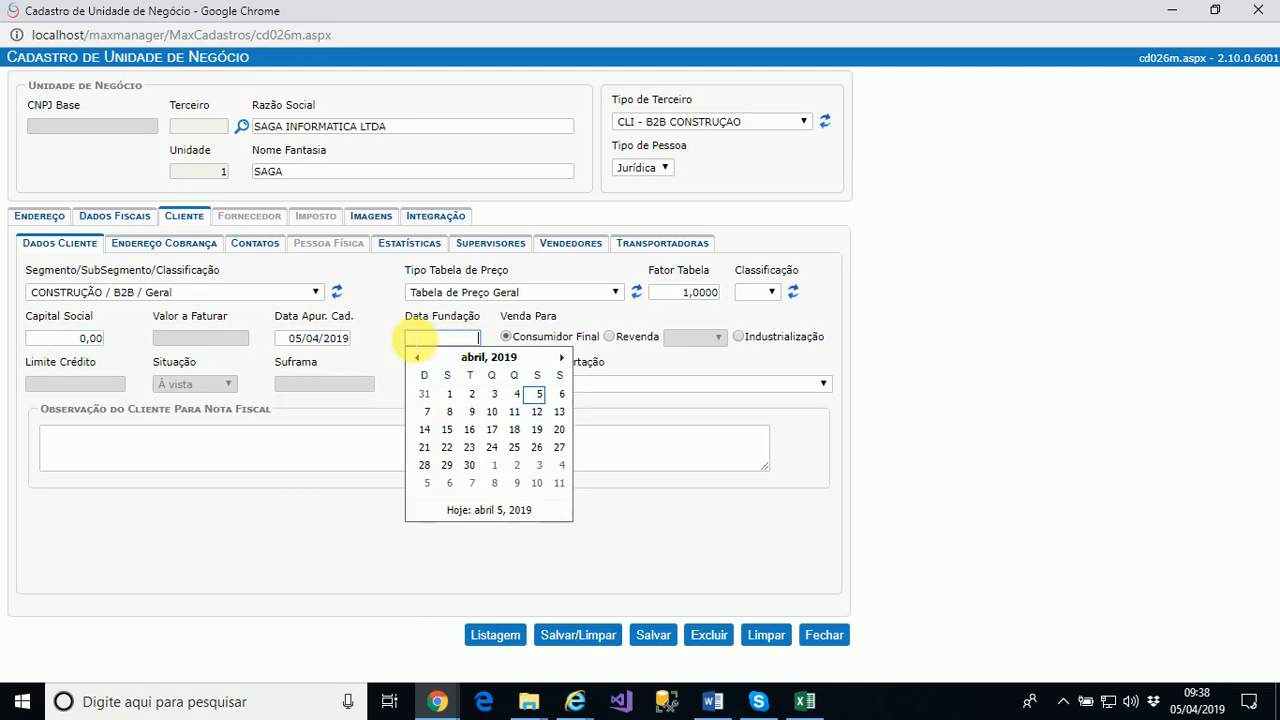
pyautogui.click(380, 350)
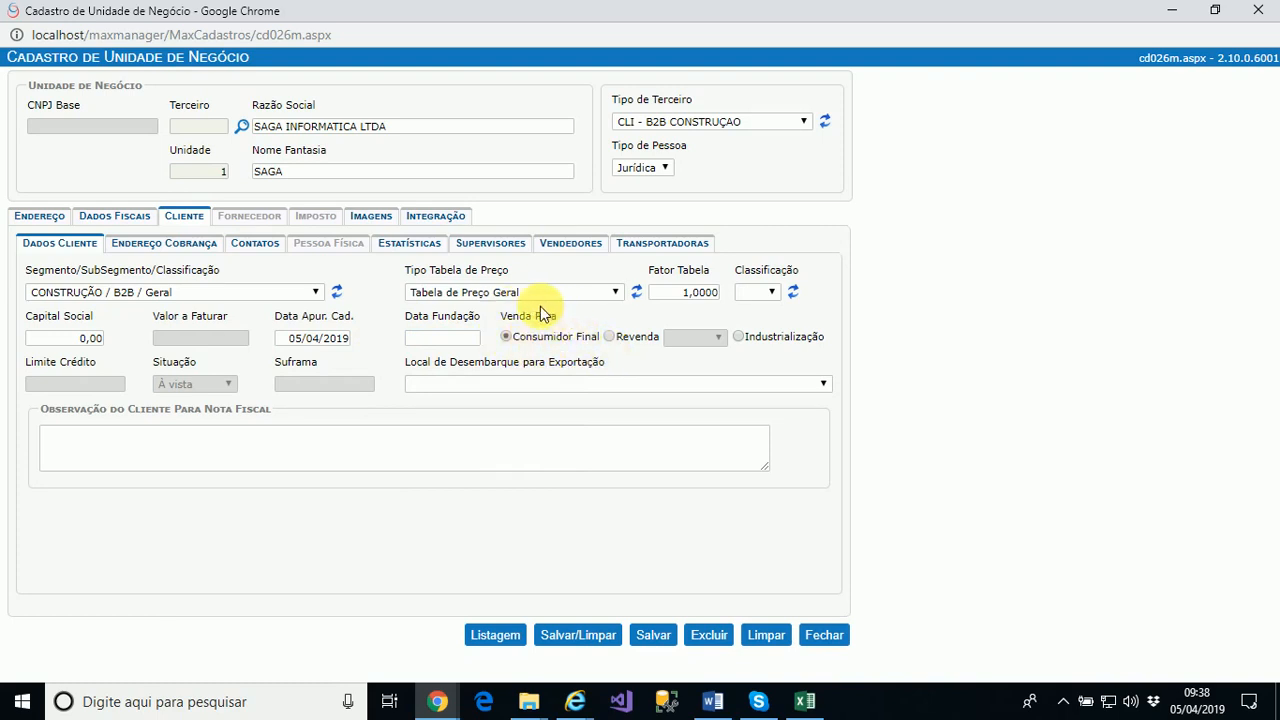
# Try Revenda and Industrialização under Venda Para, then settle on Consumidor Final
pyautogui.click(608, 337)
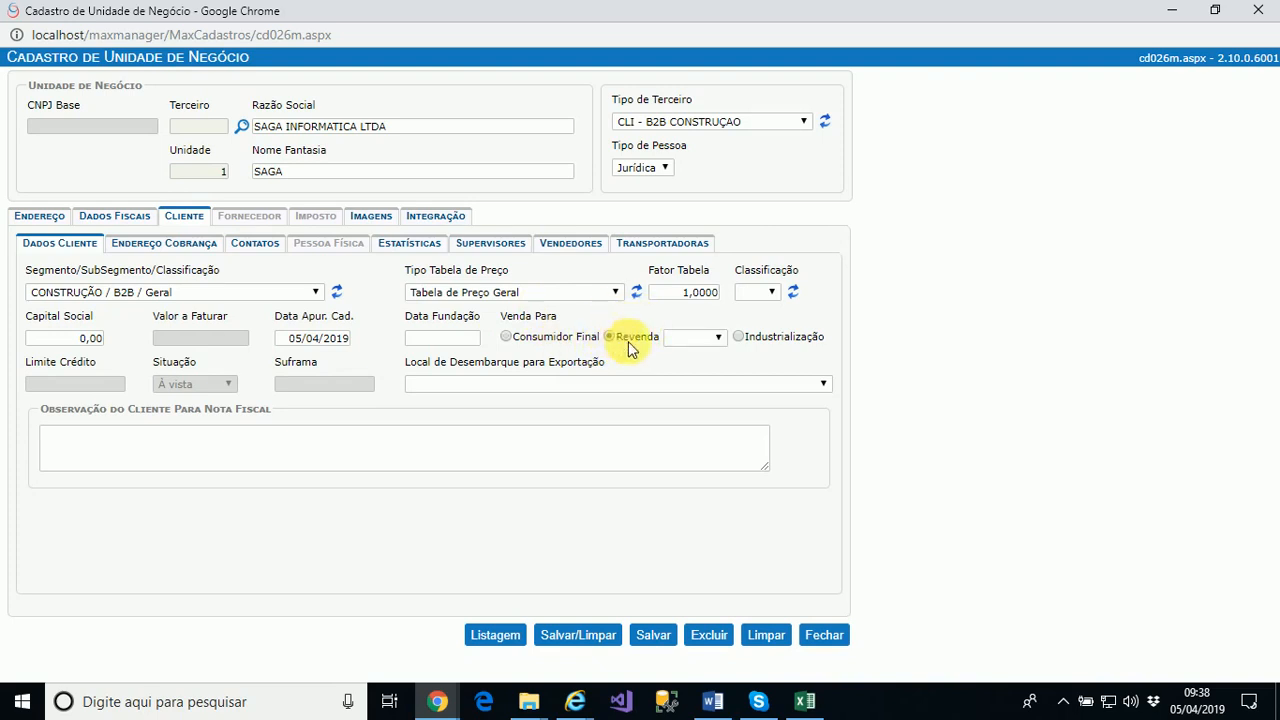
pyautogui.click(697, 341)
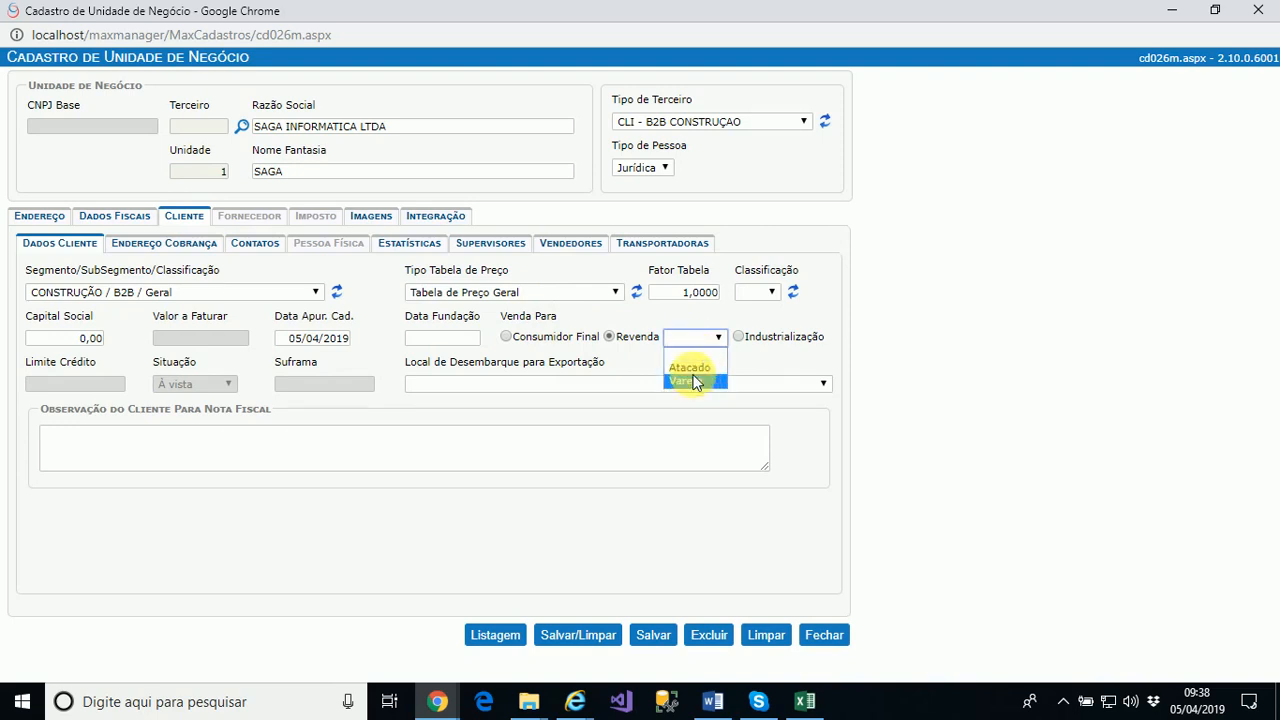
pyautogui.click(740, 338)
pyautogui.click(740, 338)
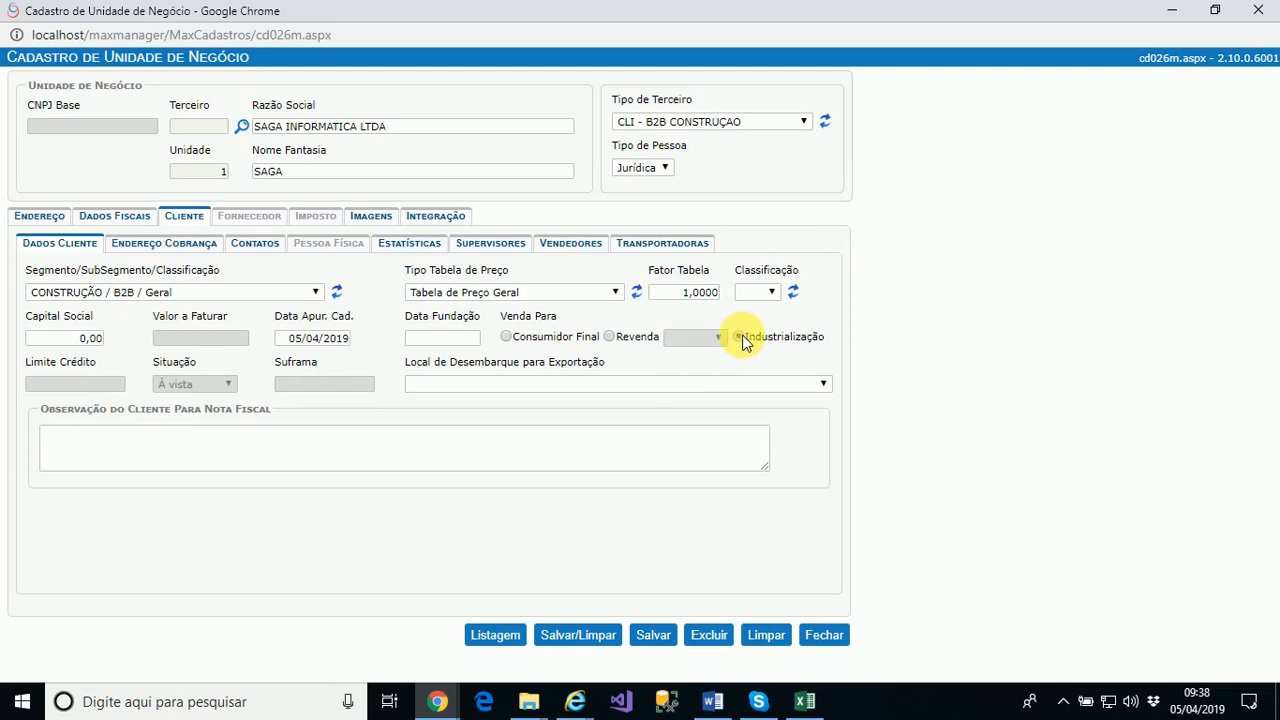
pyautogui.click(532, 340)
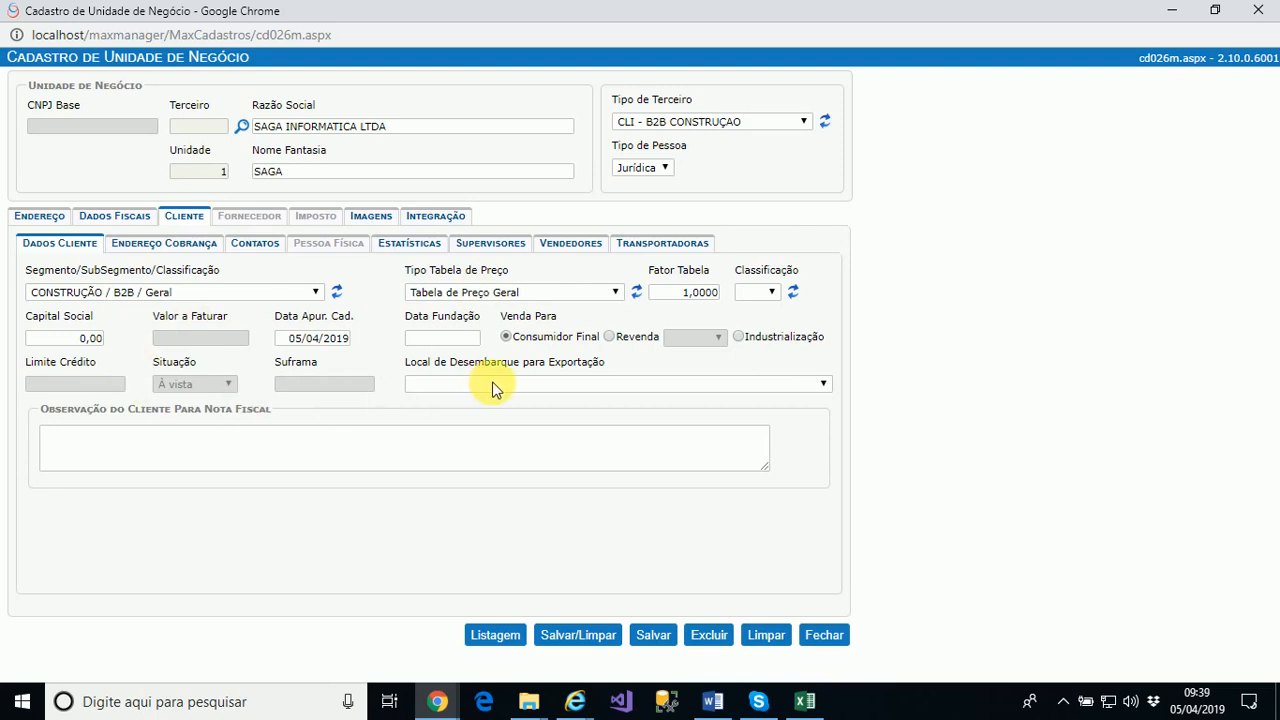
pyautogui.click(166, 458)
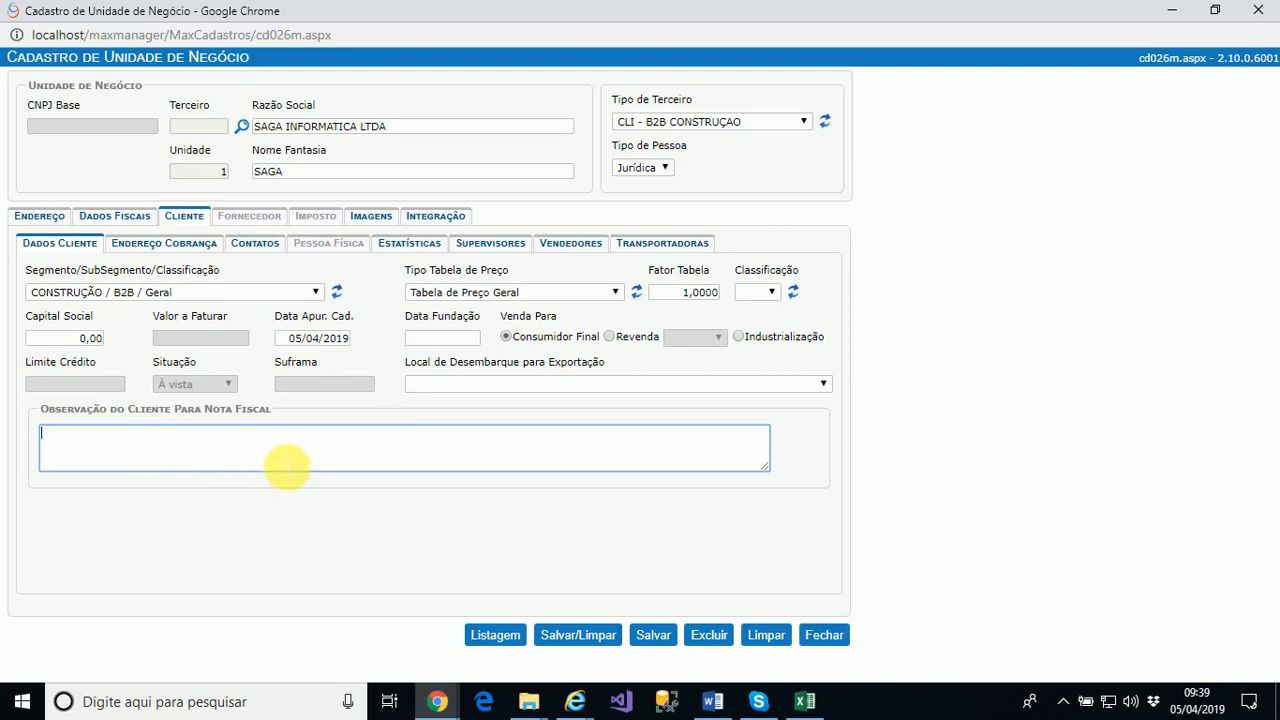
pyautogui.click(191, 251)
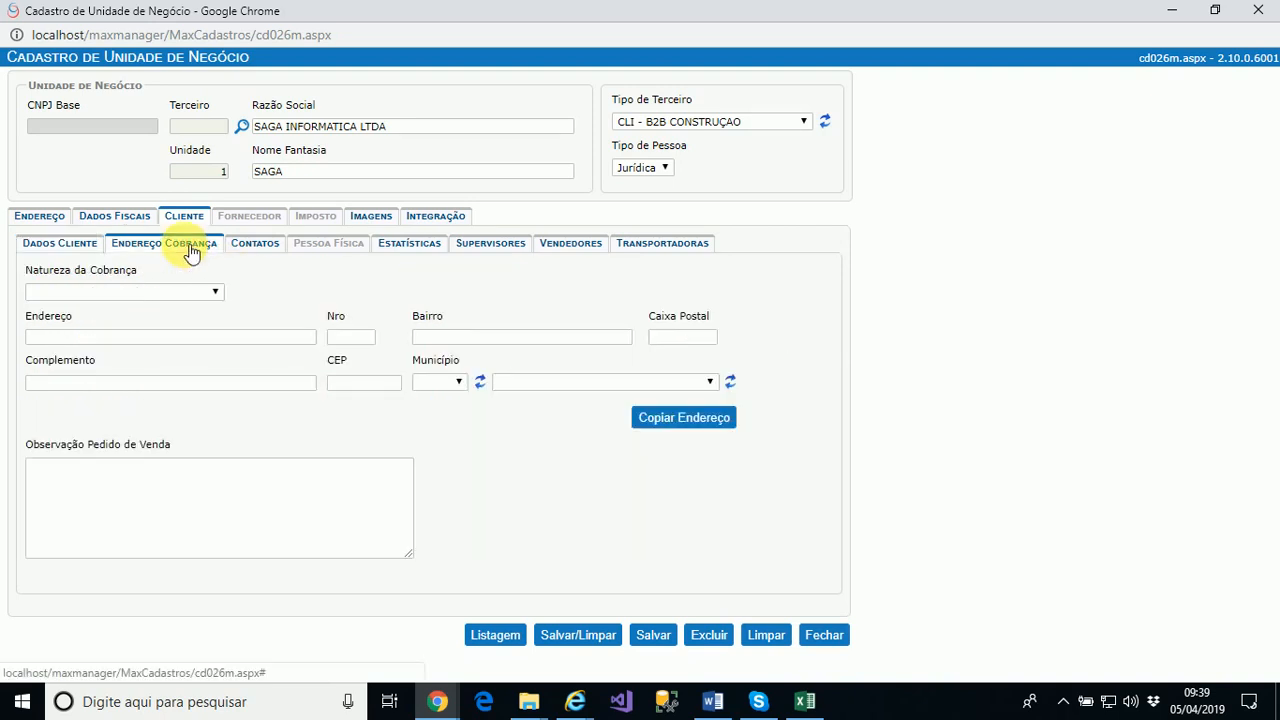
# Set Natureza da Cobrança to CARTEIRA and copy the main address into the billing address
pyautogui.click(145, 292)
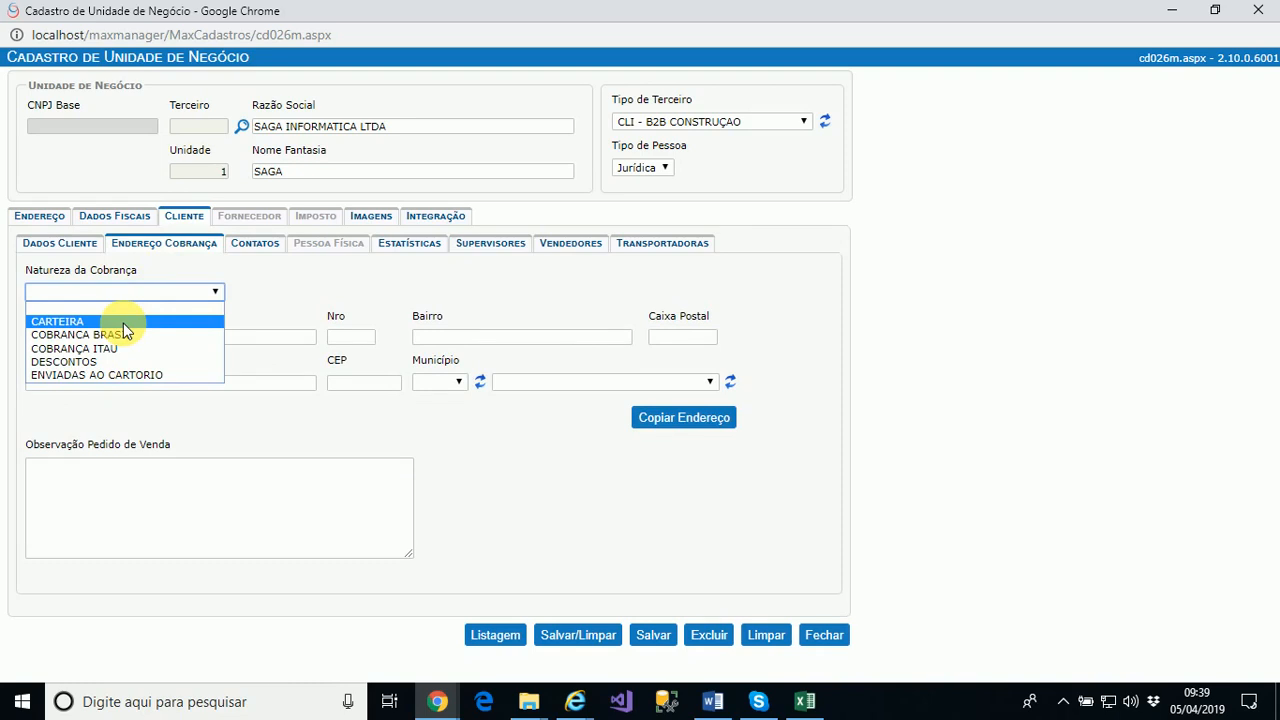
pyautogui.click(123, 322)
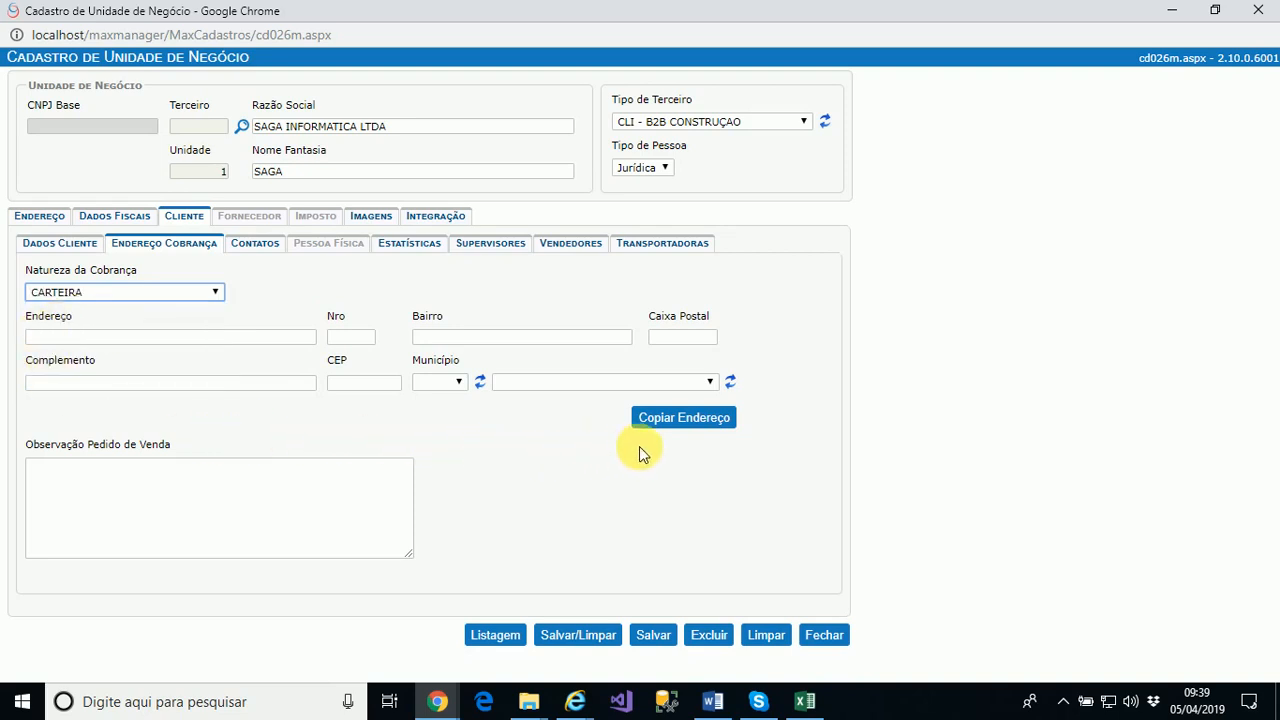
pyautogui.click(698, 424)
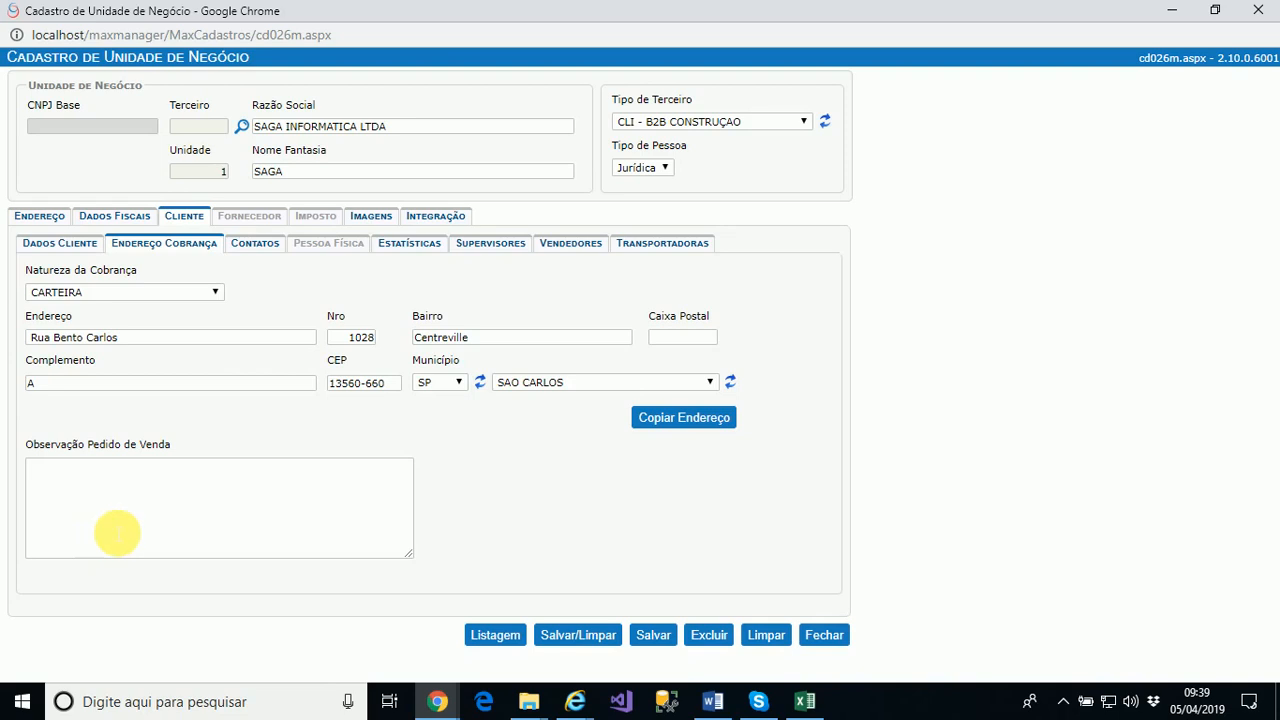
pyautogui.click(262, 254)
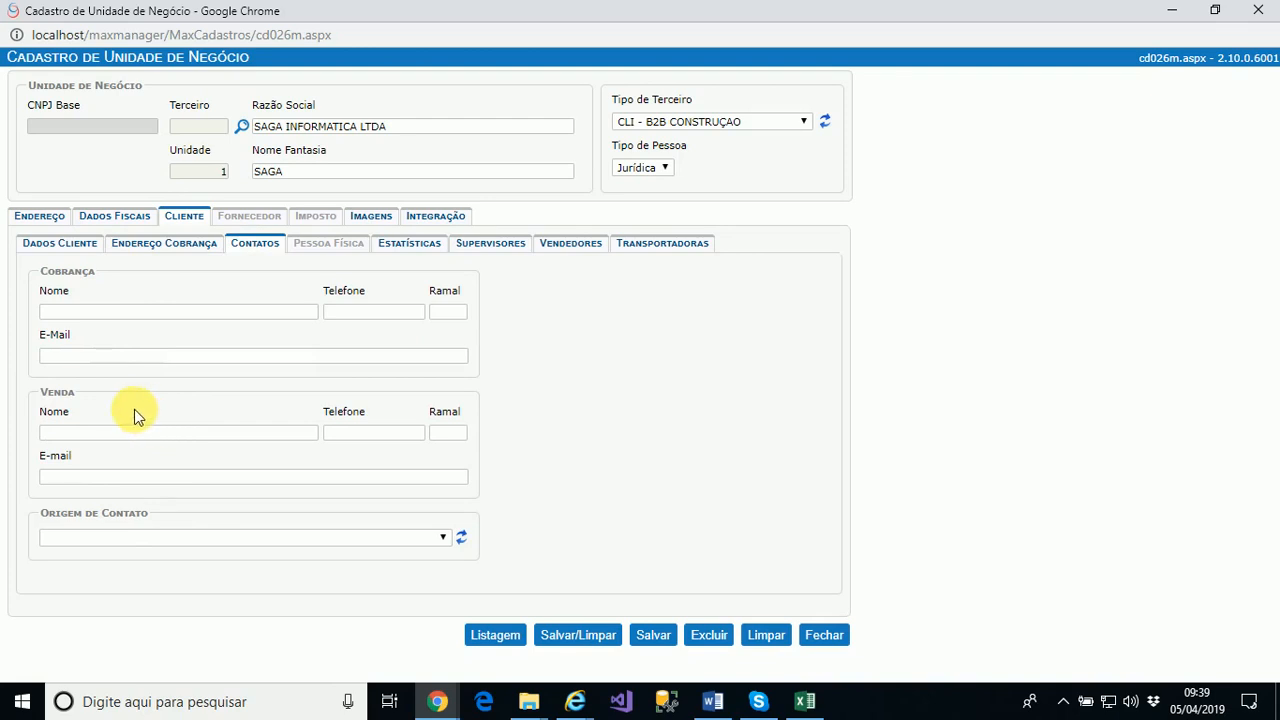
# Add a supervisor to the client's Supervisores list with 0,00 commission
pyautogui.click(114, 540)
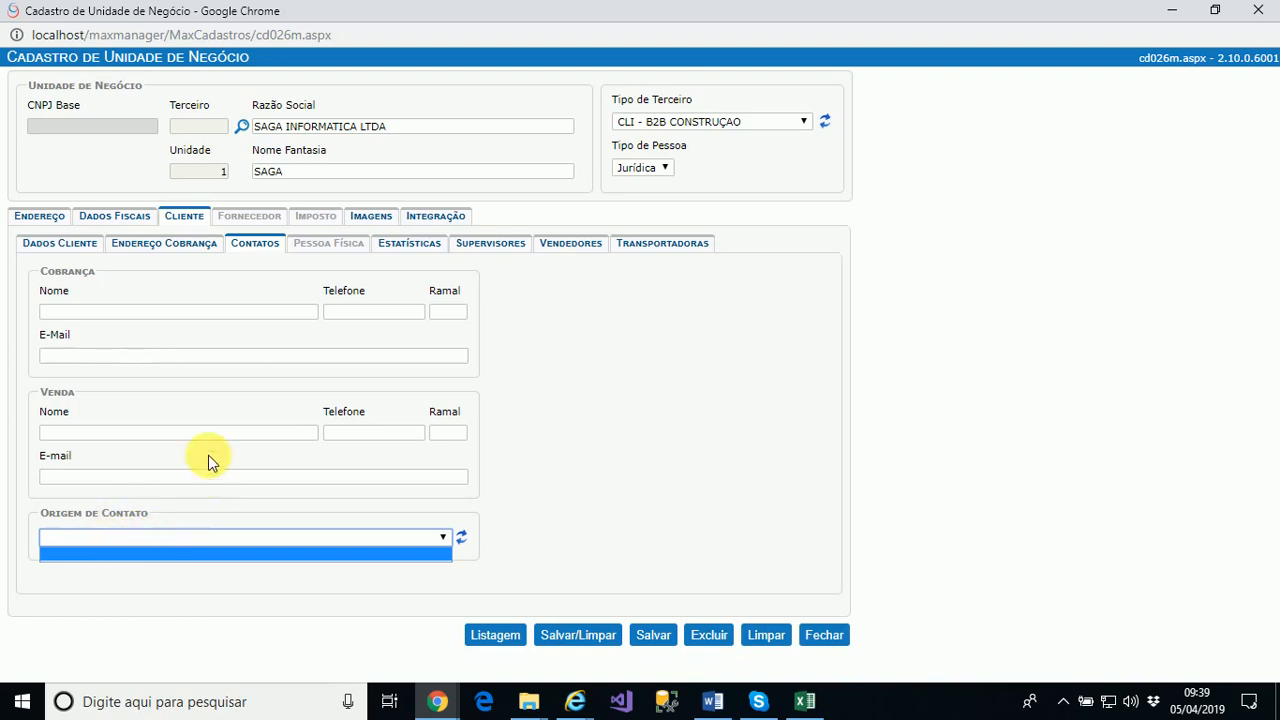
pyautogui.click(427, 247)
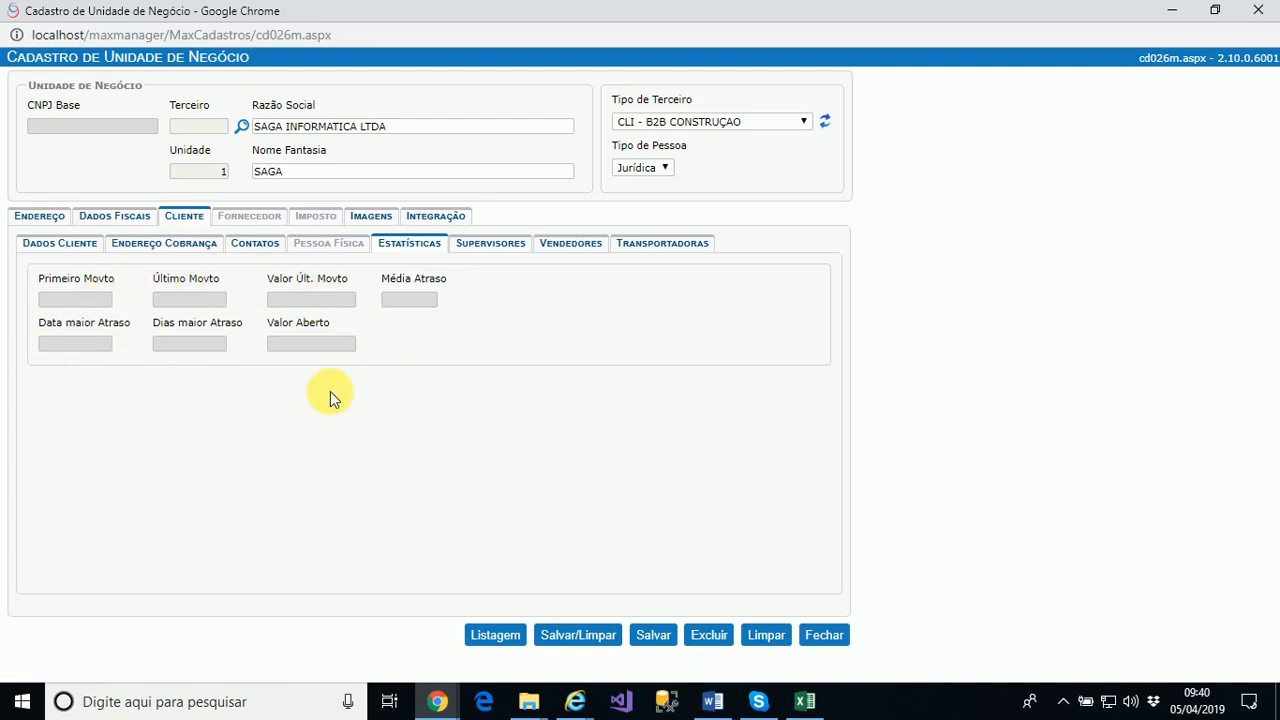
pyautogui.click(508, 252)
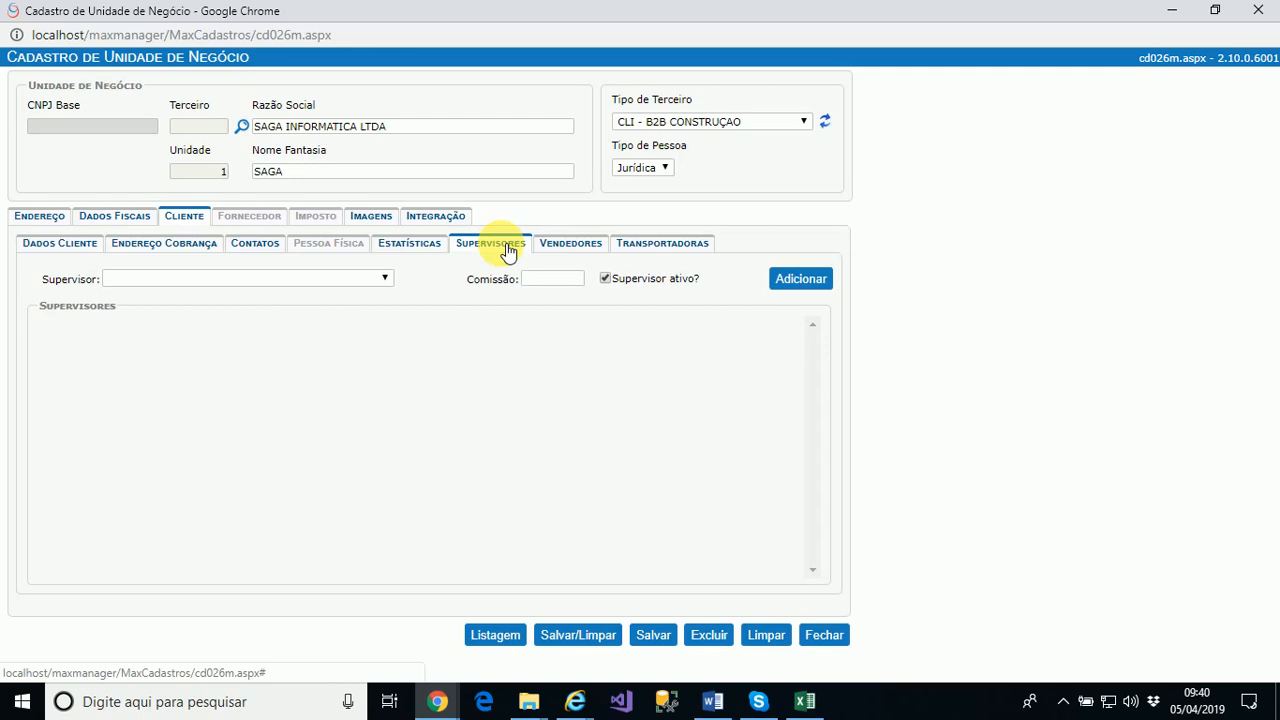
pyautogui.click(267, 283)
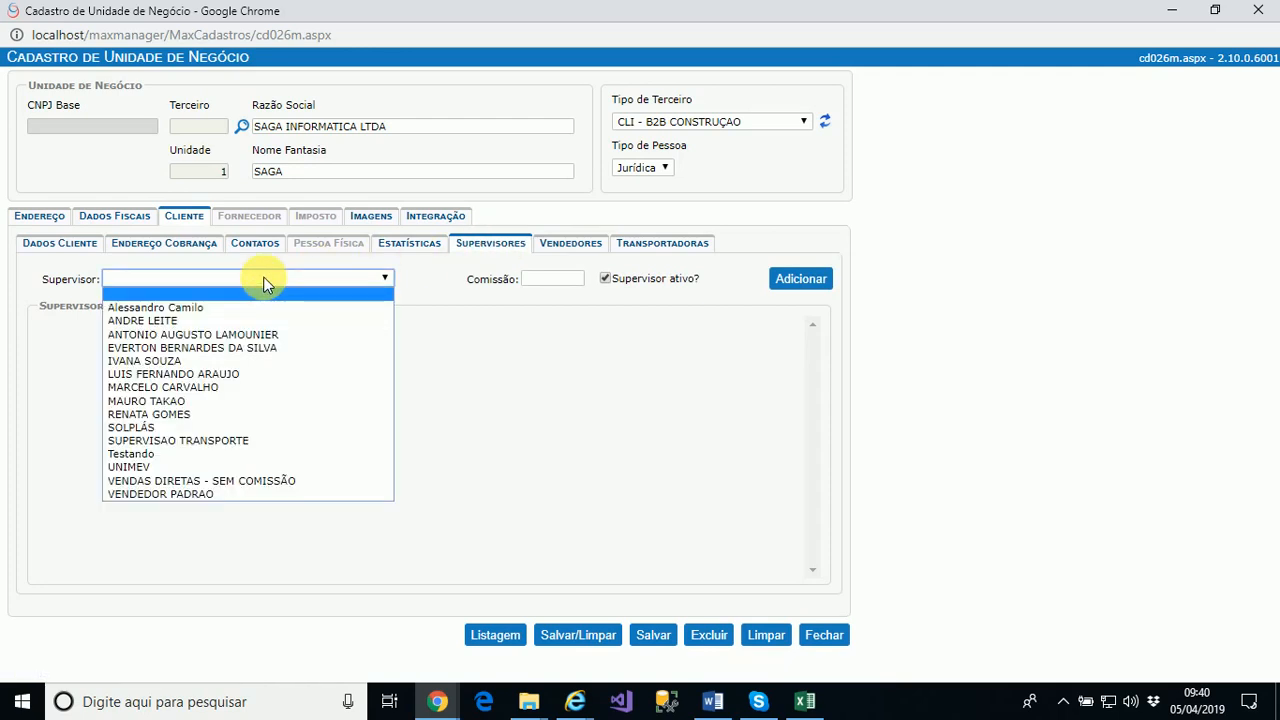
pyautogui.click(240, 321)
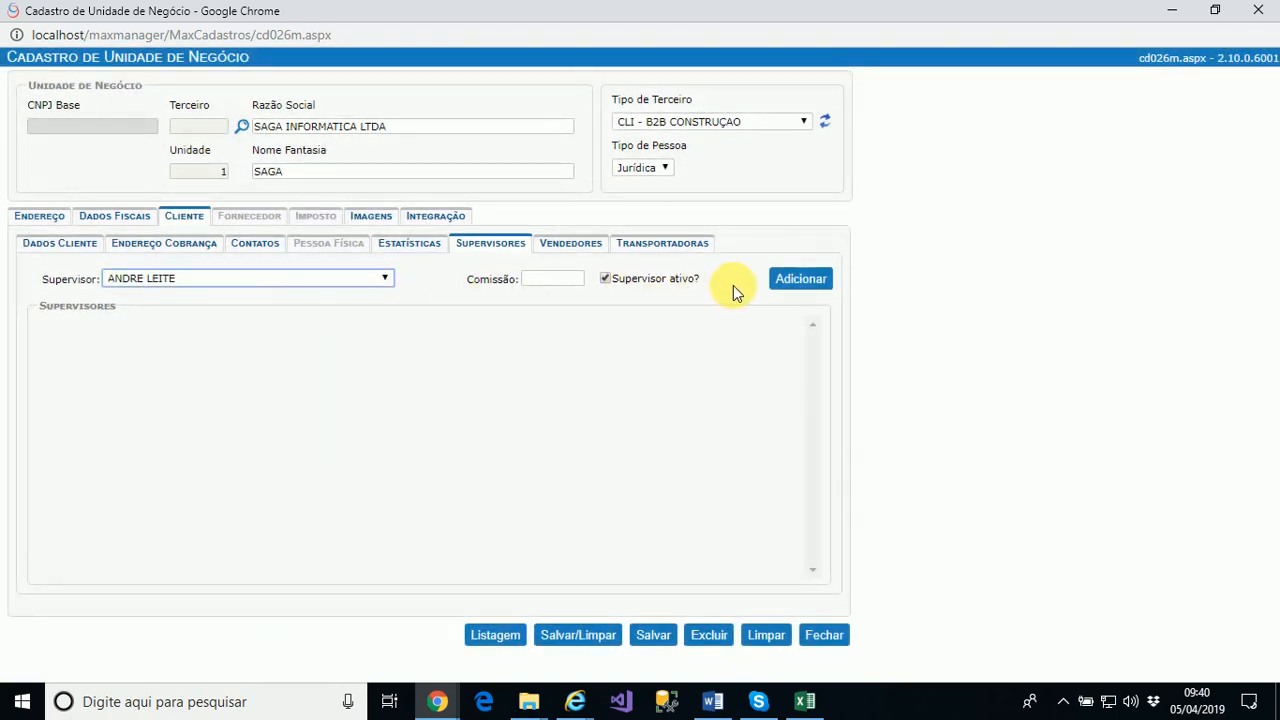
pyautogui.click(817, 290)
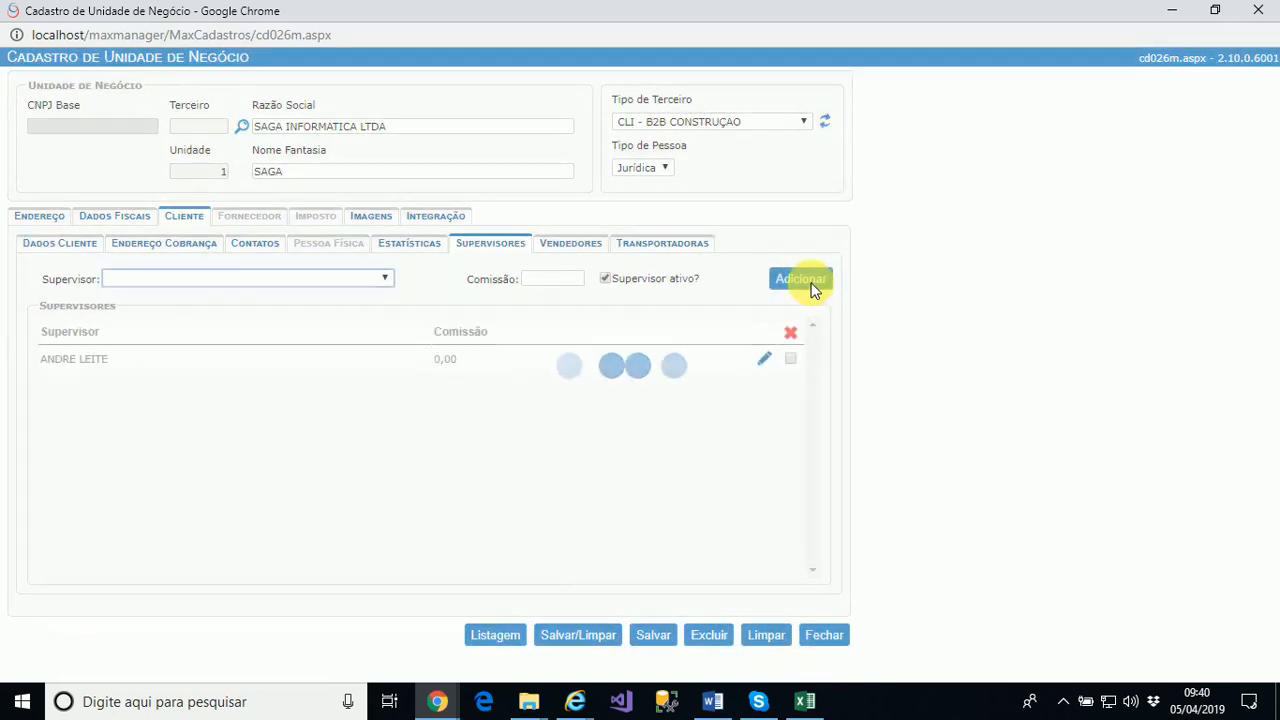
pyautogui.click(590, 246)
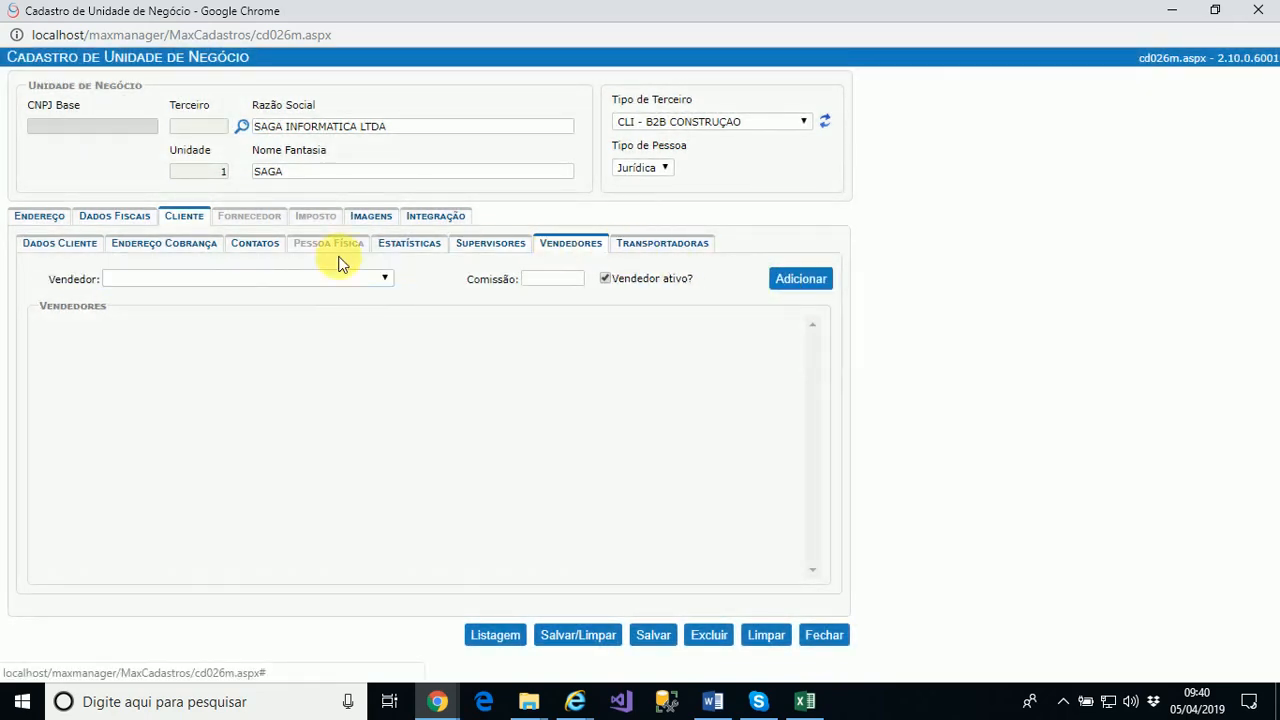
# Add ACTION REPRESENTAÇÕES LTDA as the client's seller with 0,00 commission
pyautogui.click(237, 277)
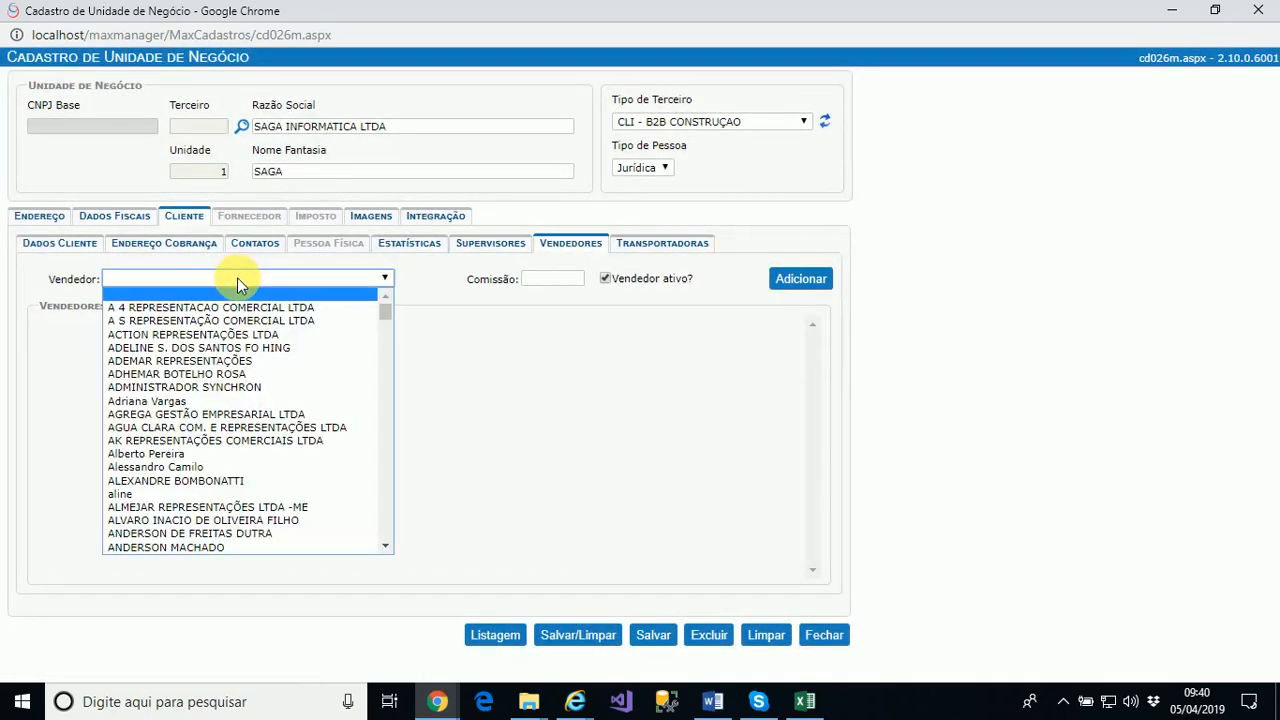
pyautogui.click(228, 334)
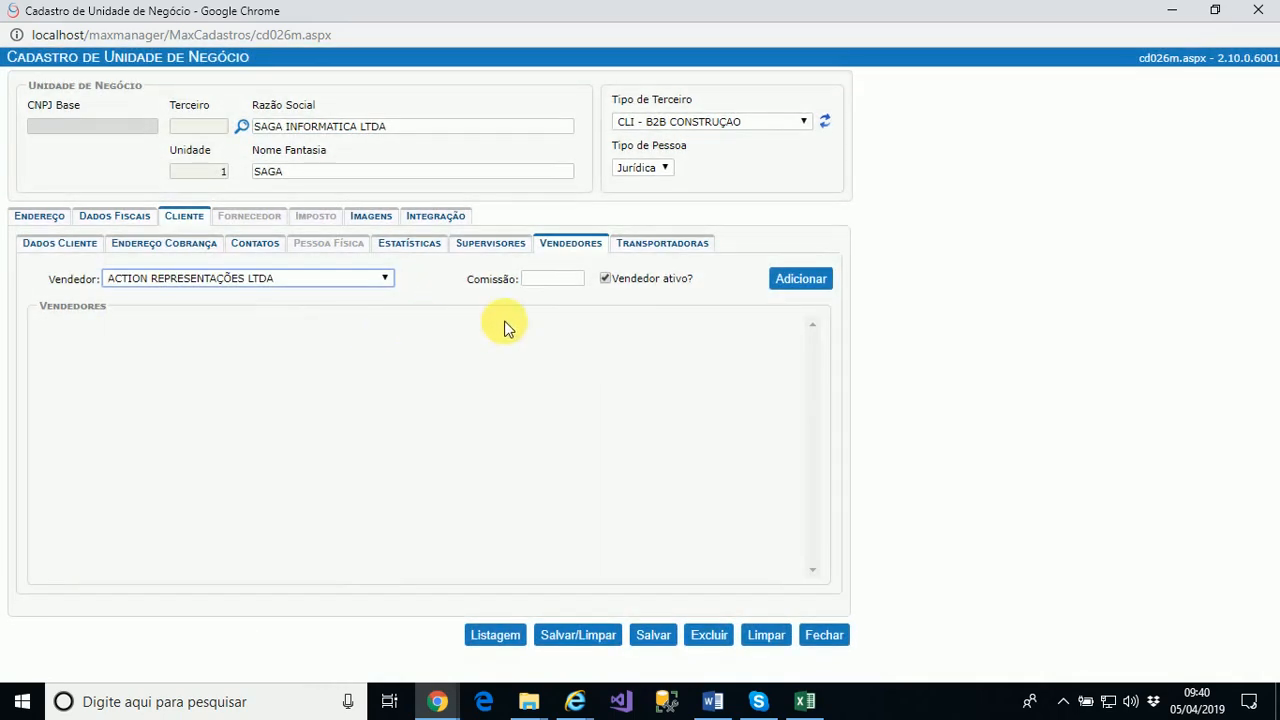
pyautogui.click(810, 286)
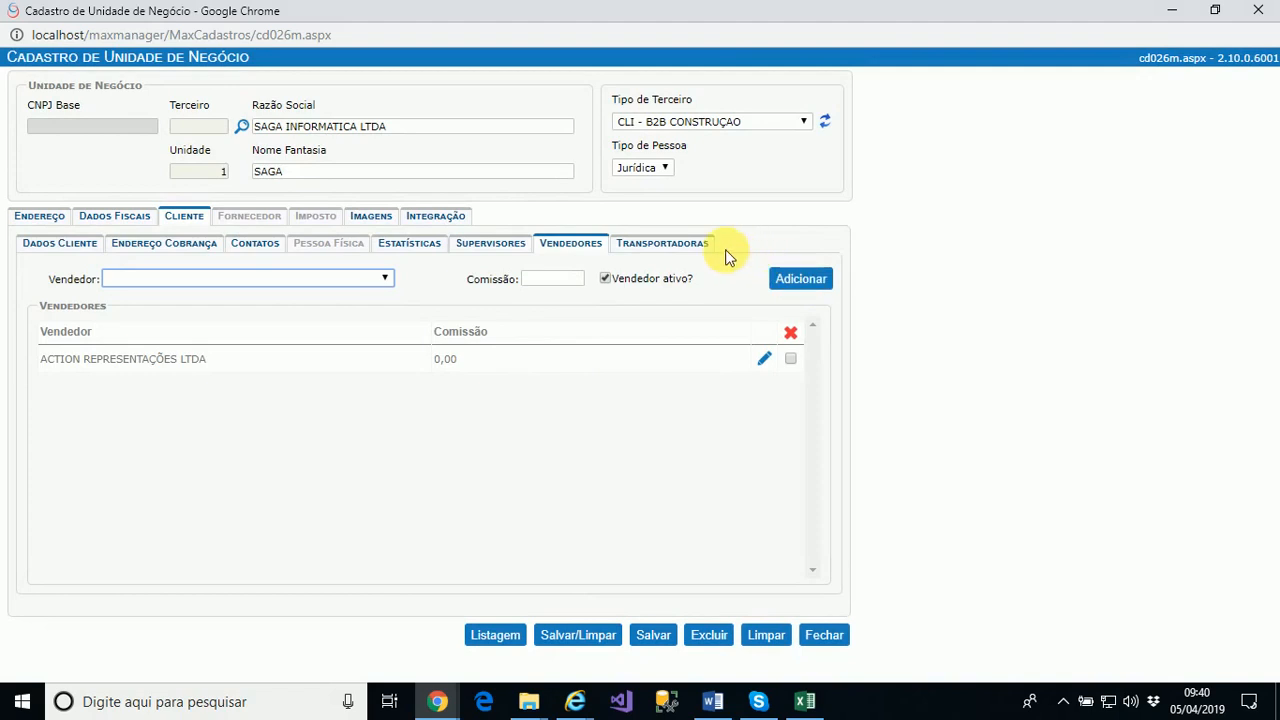
pyautogui.click(688, 251)
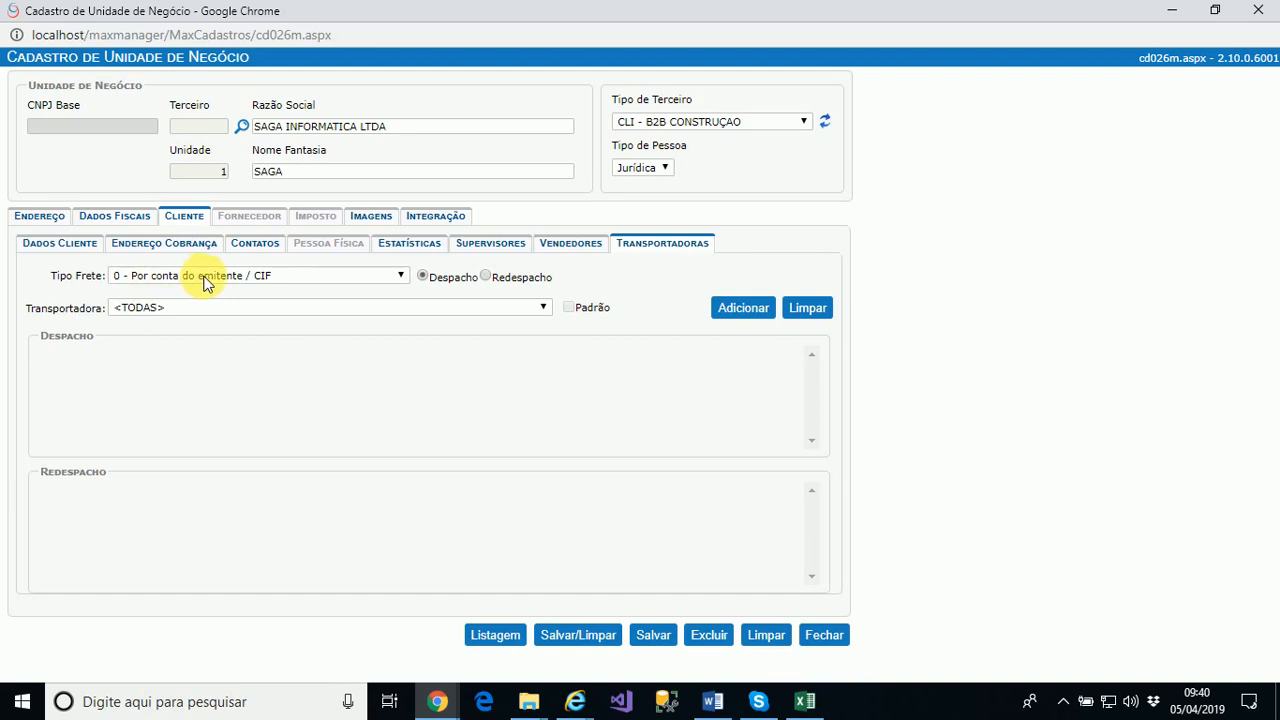
# Add RODONAVES TRANSPORTES E ENCOMENDAS LTDA as the default dispatch carrier for CIF freight
pyautogui.click(370, 308)
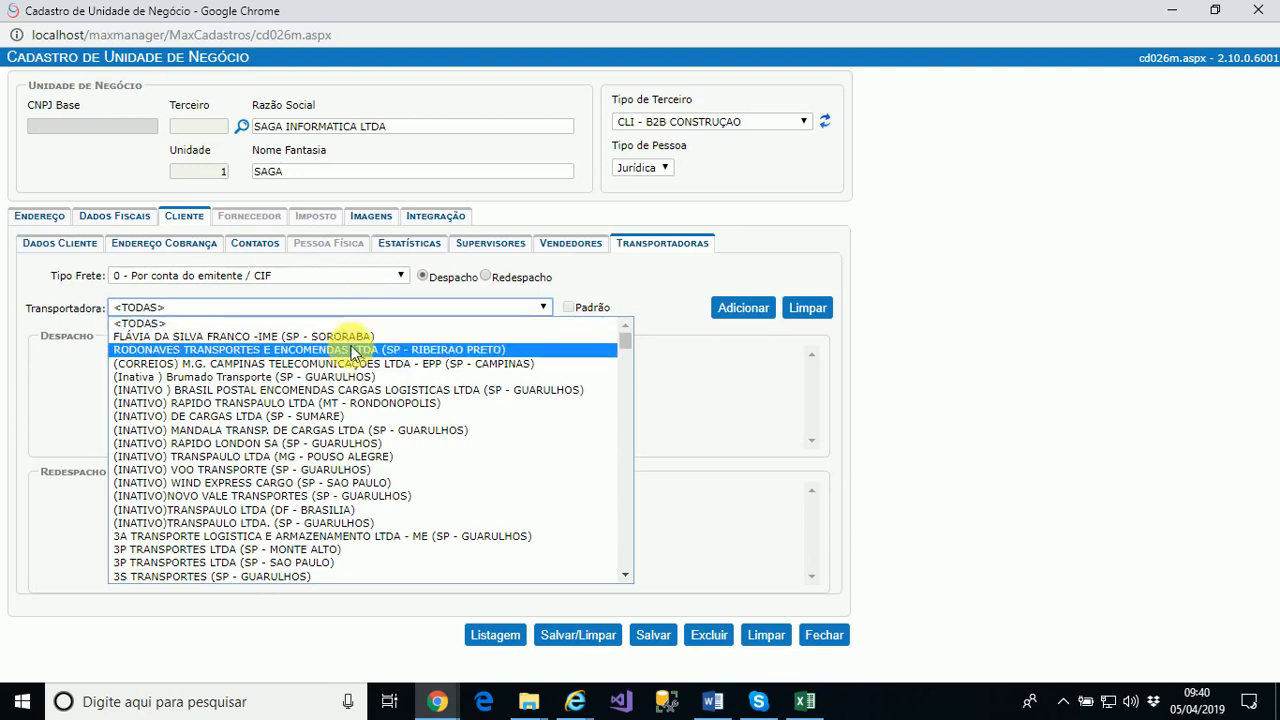
pyautogui.click(355, 349)
pyautogui.click(758, 311)
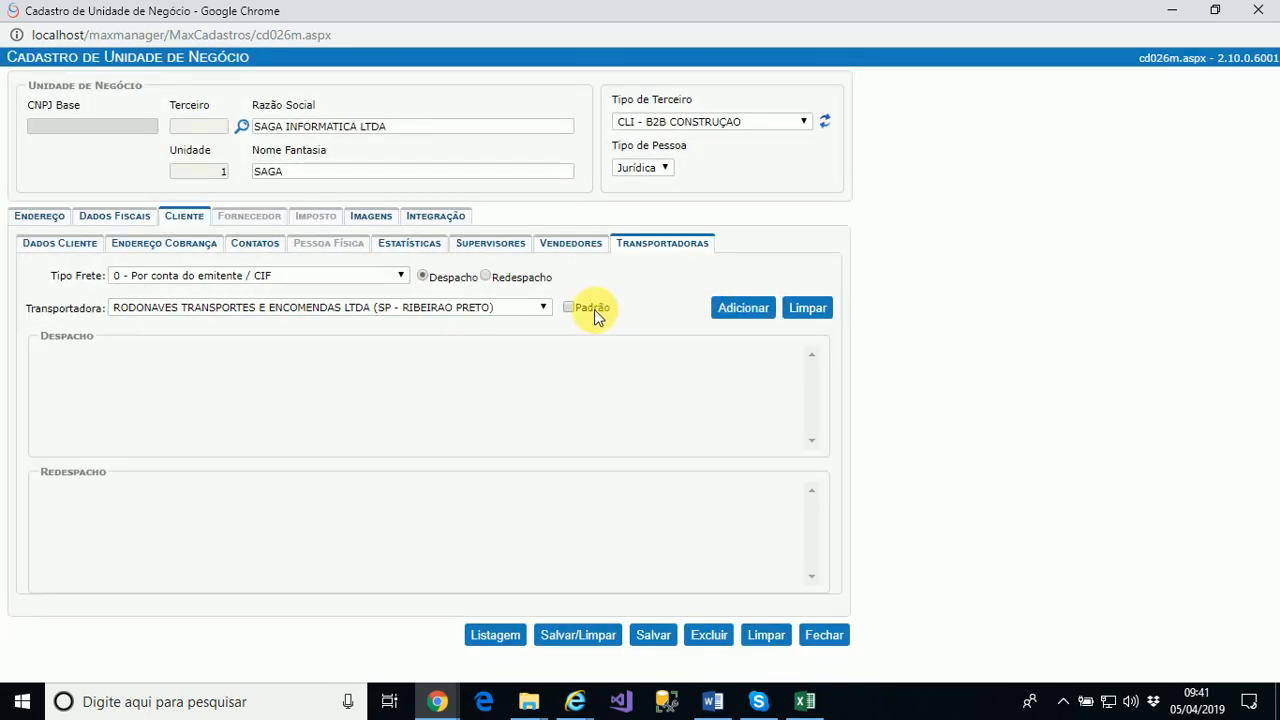
pyautogui.click(595, 309)
pyautogui.click(743, 310)
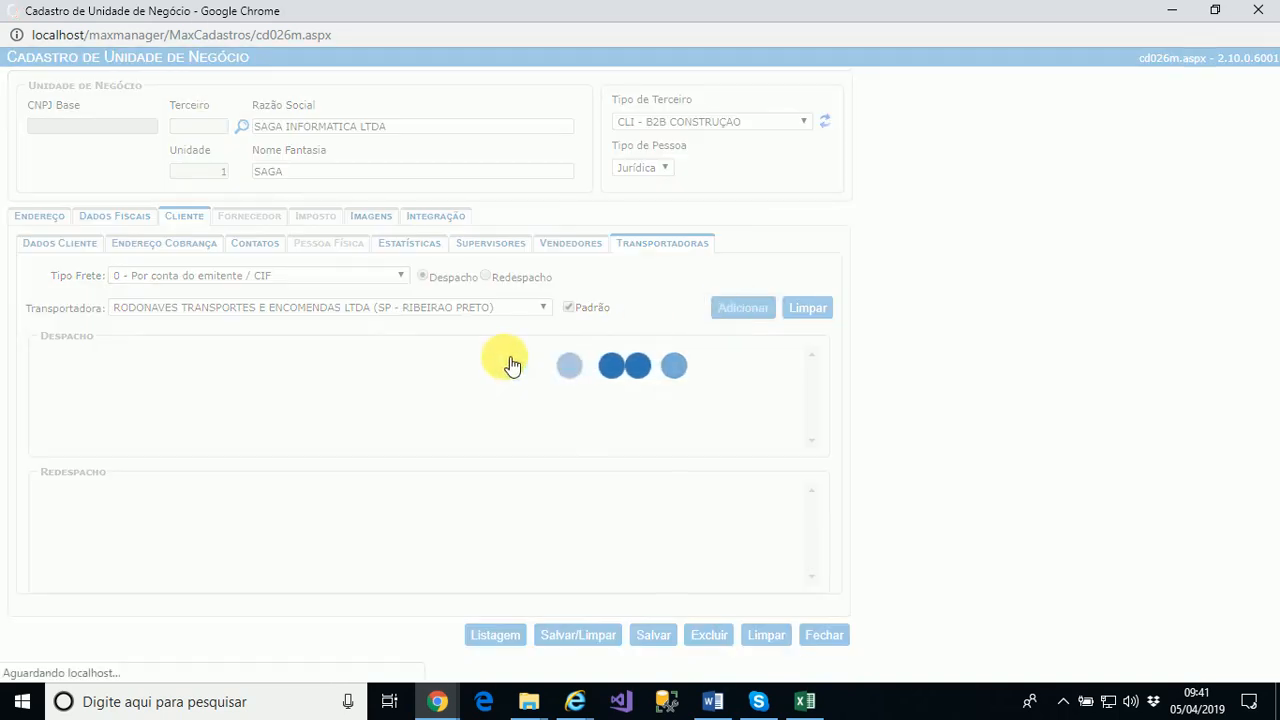
# Add a 1 - FOB dispatch entry covering all carriers
pyautogui.click(246, 280)
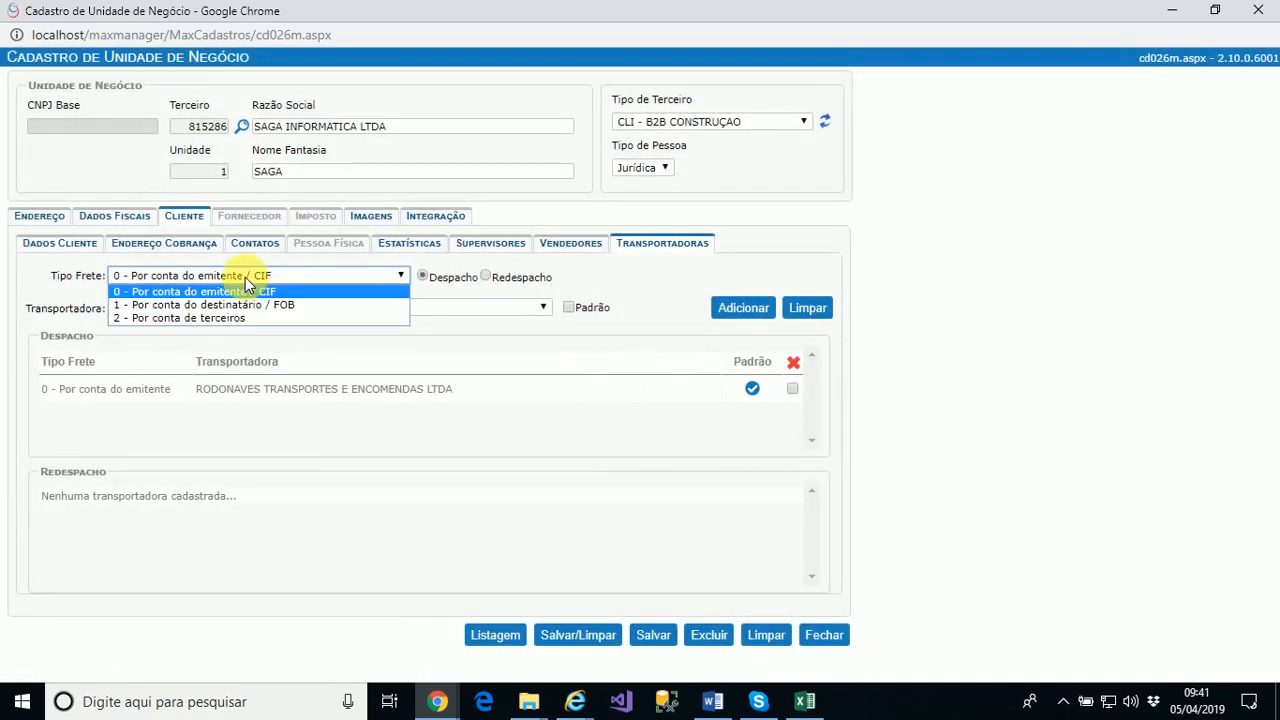
pyautogui.click(250, 304)
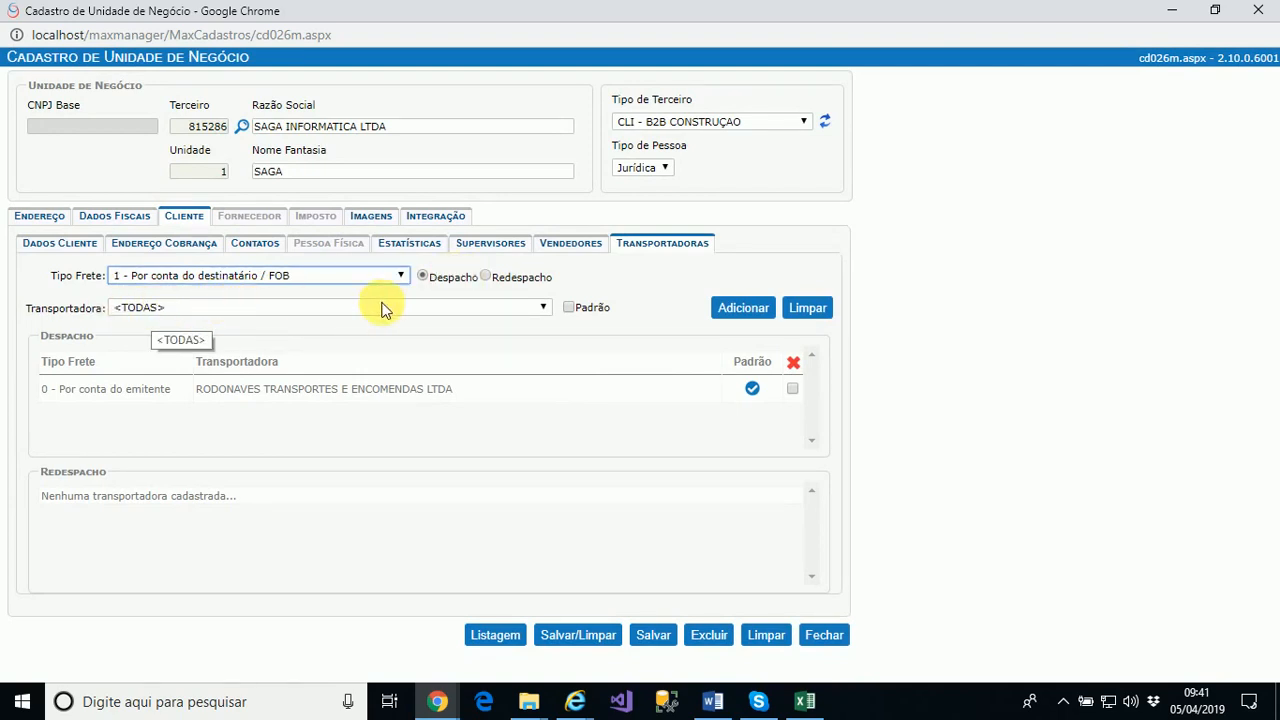
pyautogui.click(750, 311)
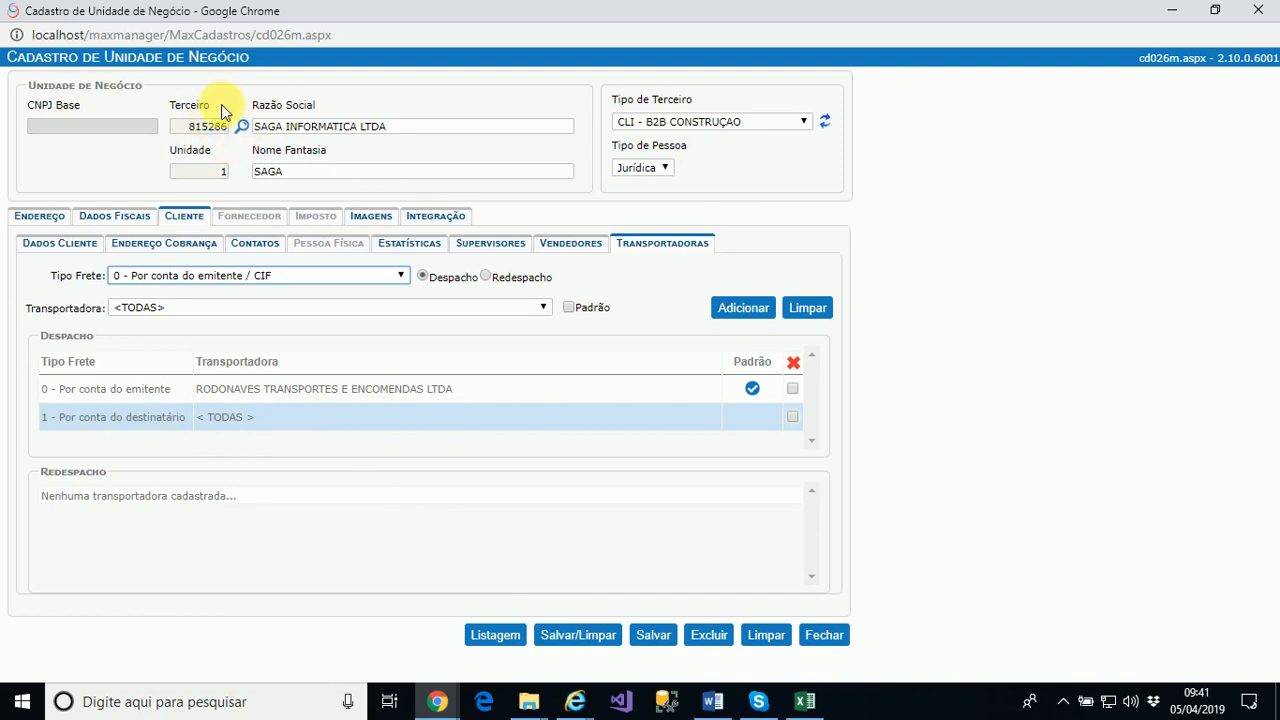
# Save the SAGA INFORMATICA LTDA business unit and dismiss the 'Operação realizada com sucesso!' message
pyautogui.click(658, 640)
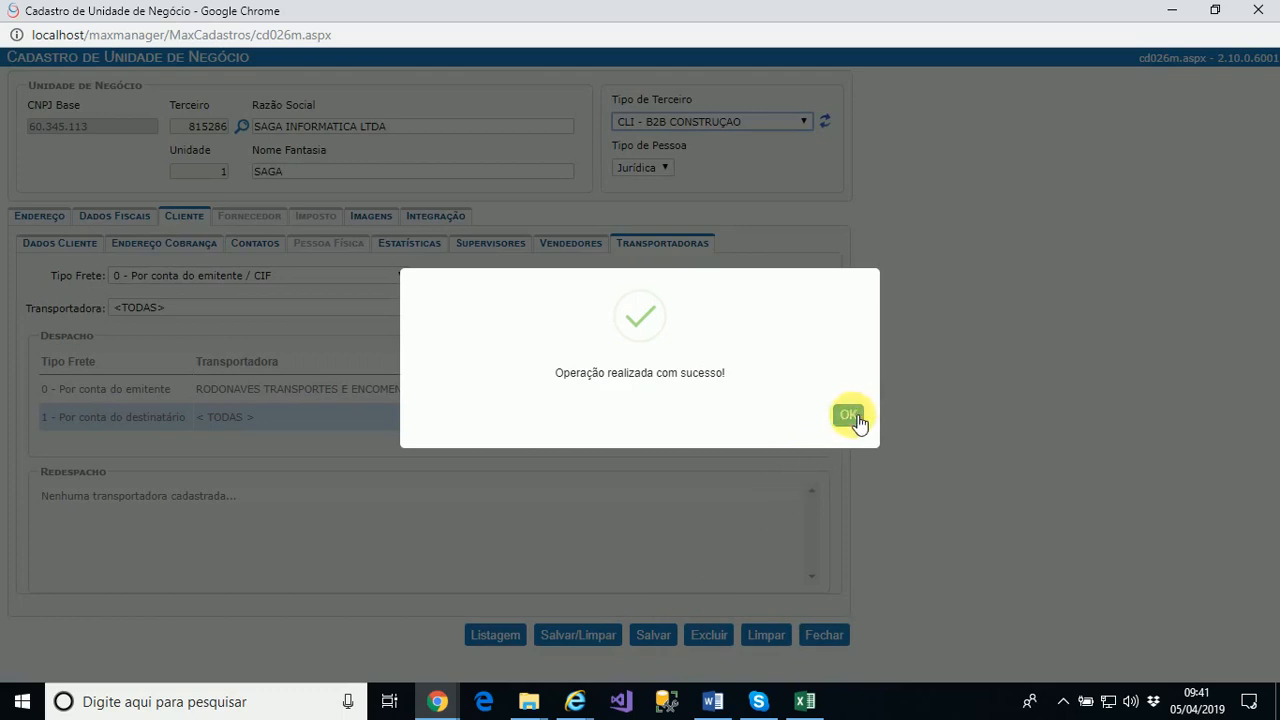
pyautogui.click(849, 416)
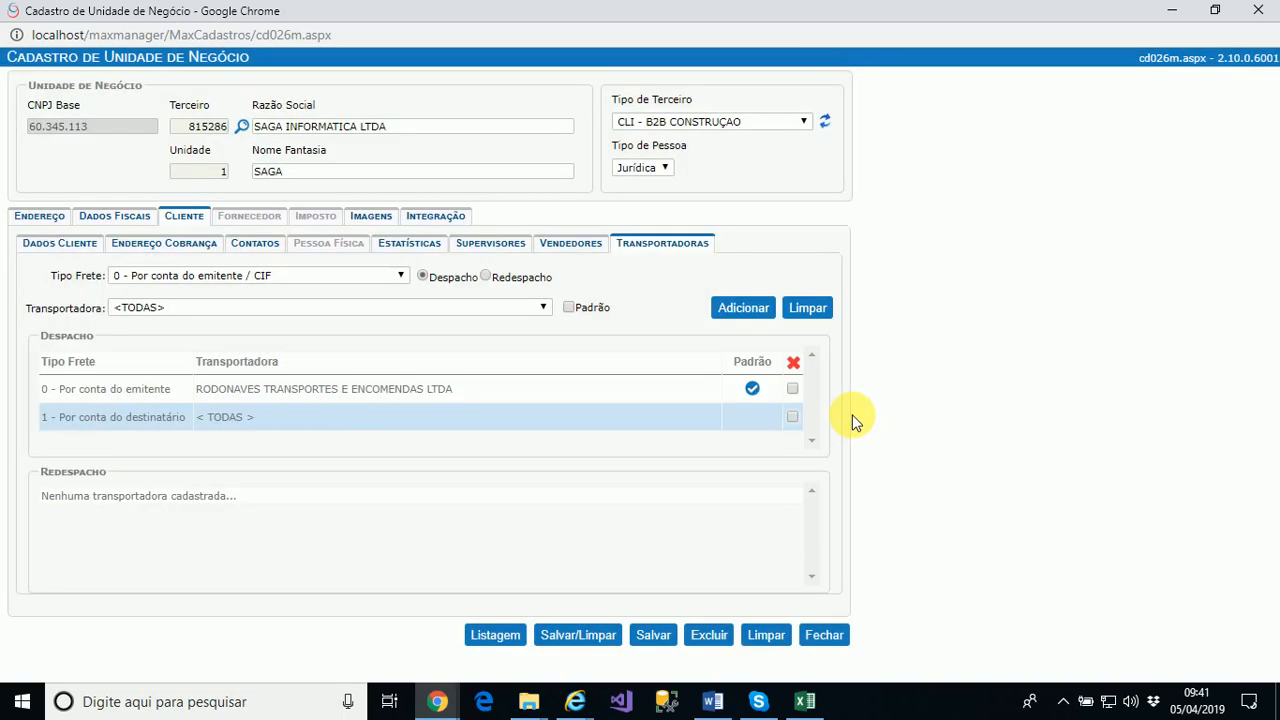